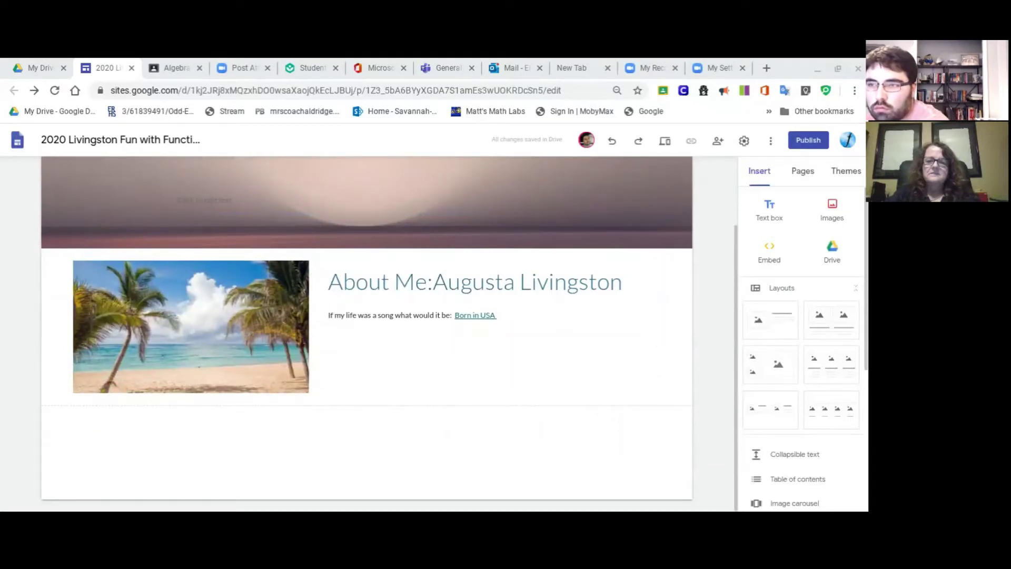
- Insert a table of contents above the About Me section and select that section's title text
scroll(802, 337, down, 4)
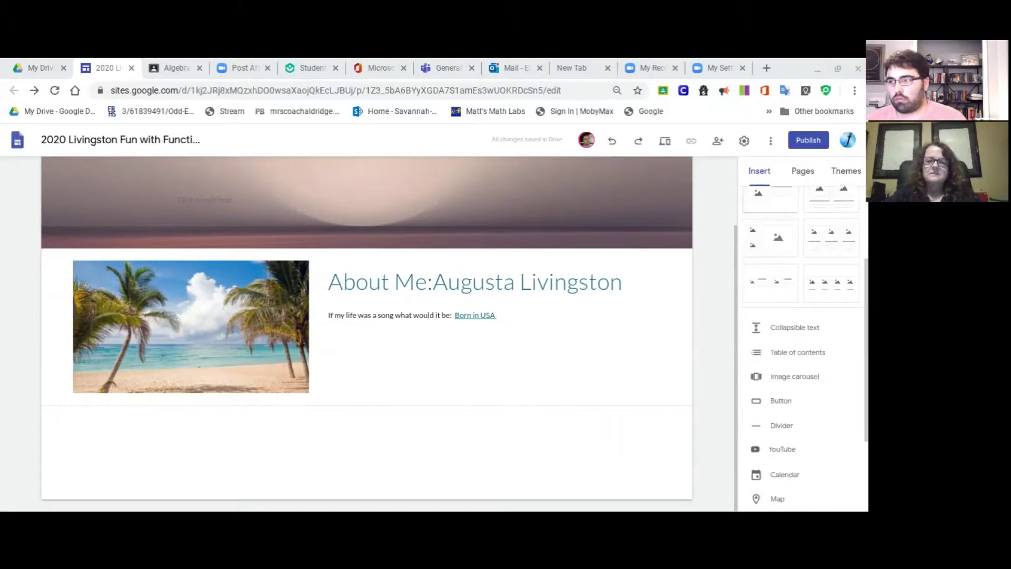
scroll(801, 337, up, 3)
scroll(801, 337, down, 3)
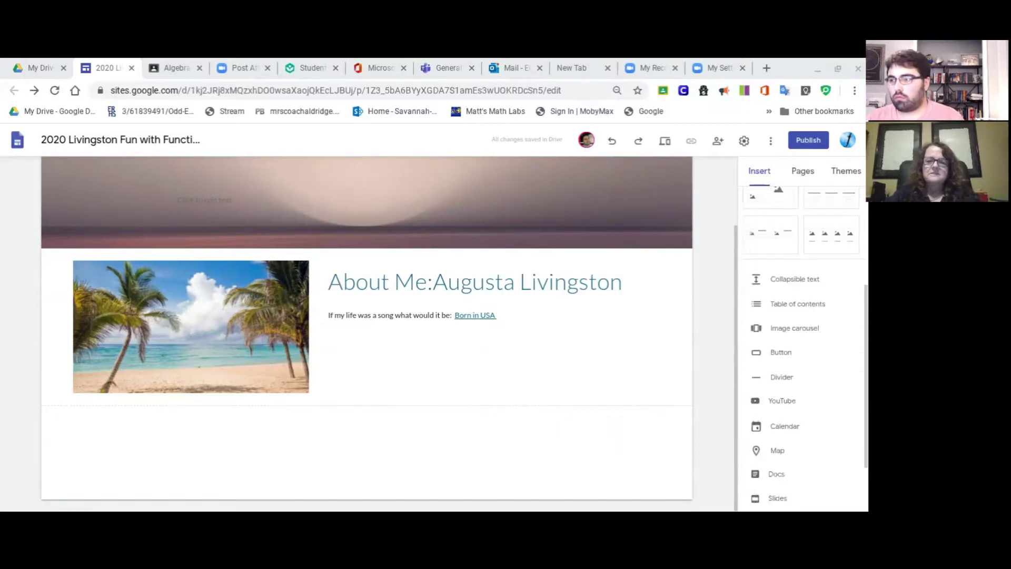
scroll(802, 336, up, 1)
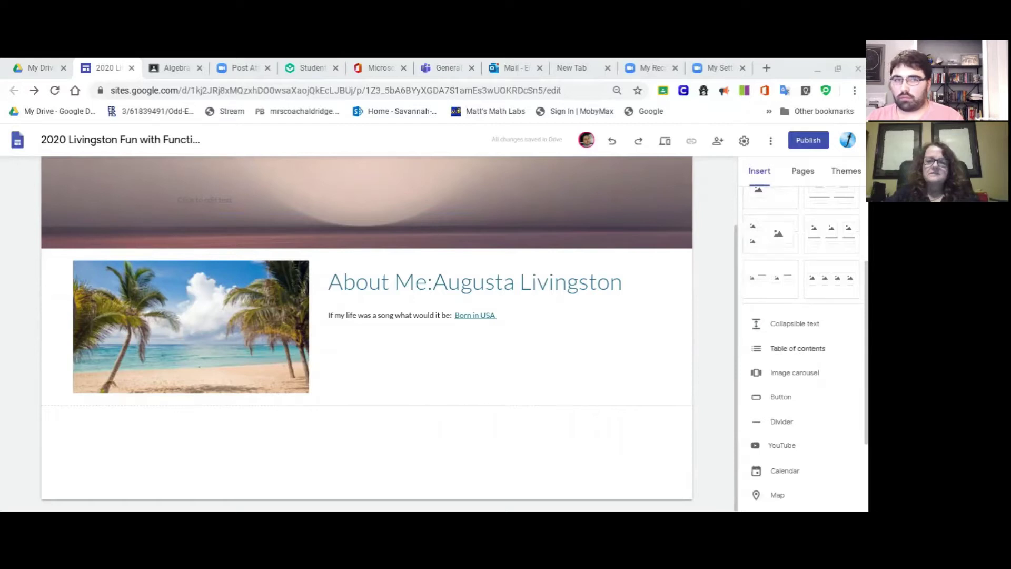
click(768, 349)
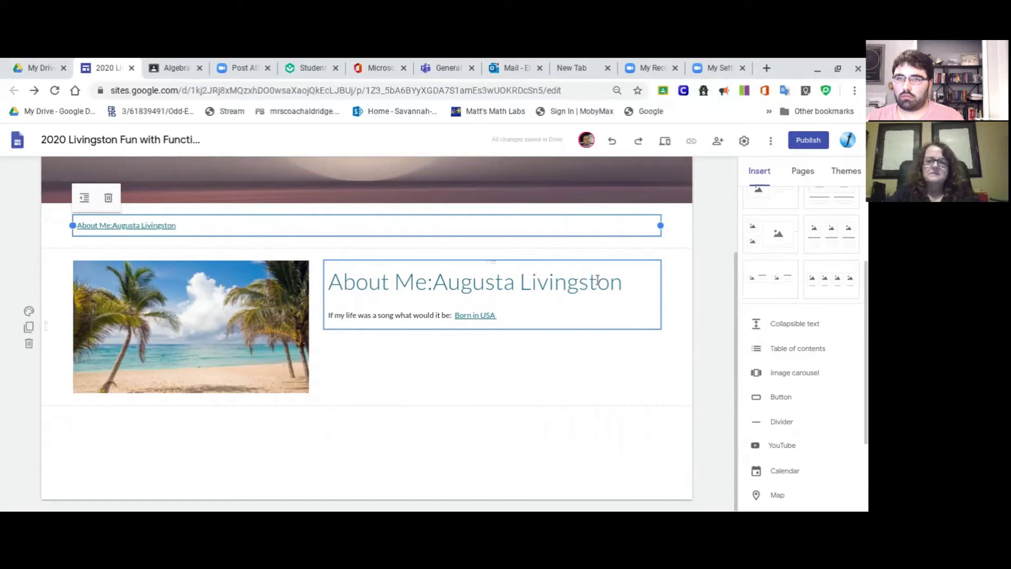
click(357, 285)
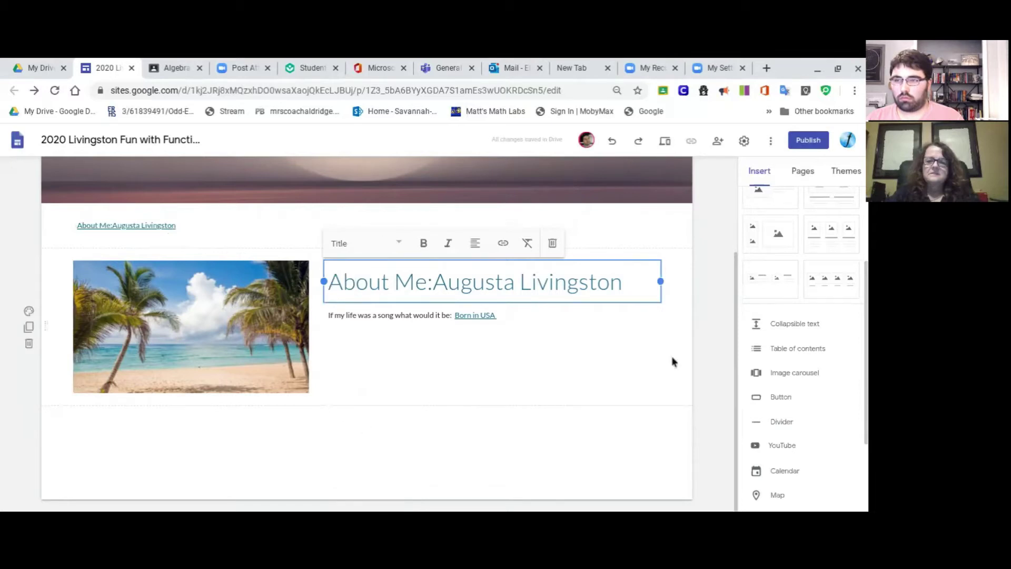
- Add an image-and-text layout below the About Me section and set its title field to the Heading style
scroll(765, 311, up, 1)
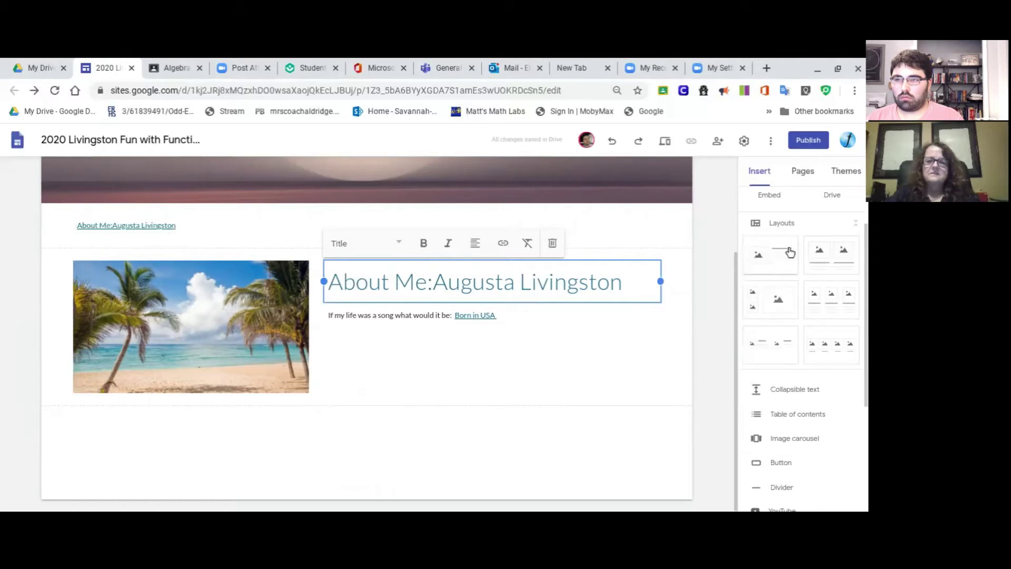
click(777, 262)
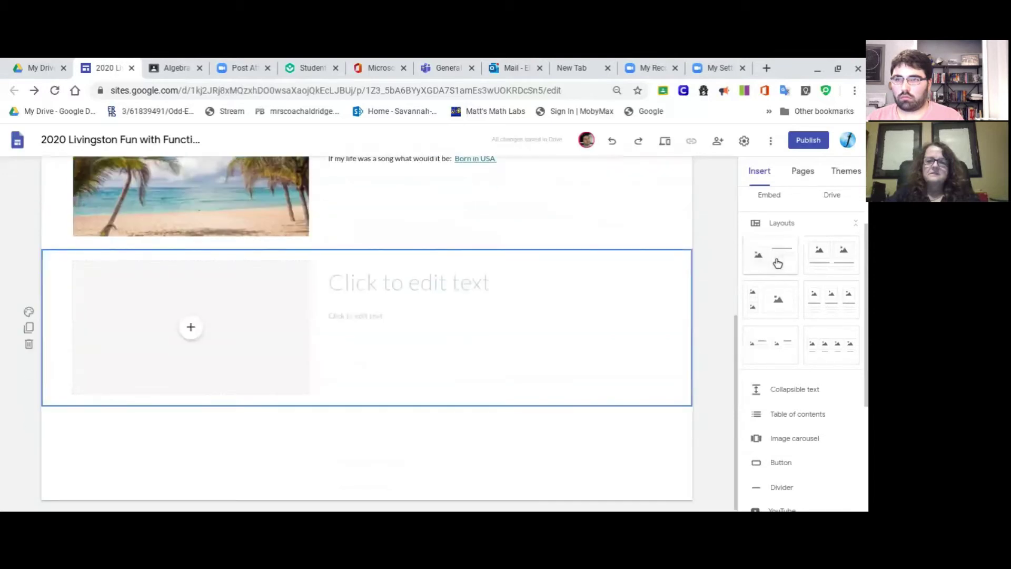
click(240, 347)
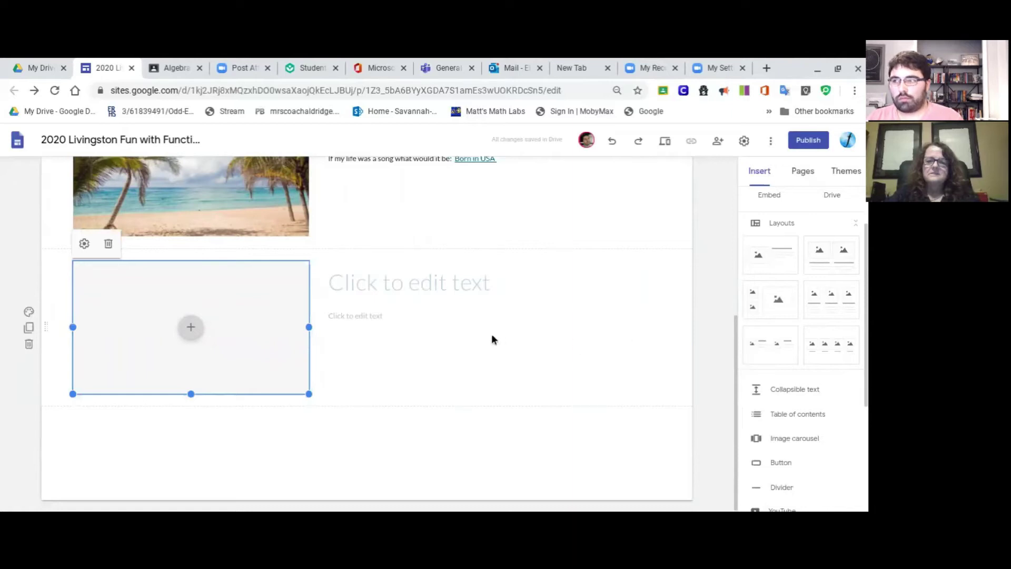
click(395, 285)
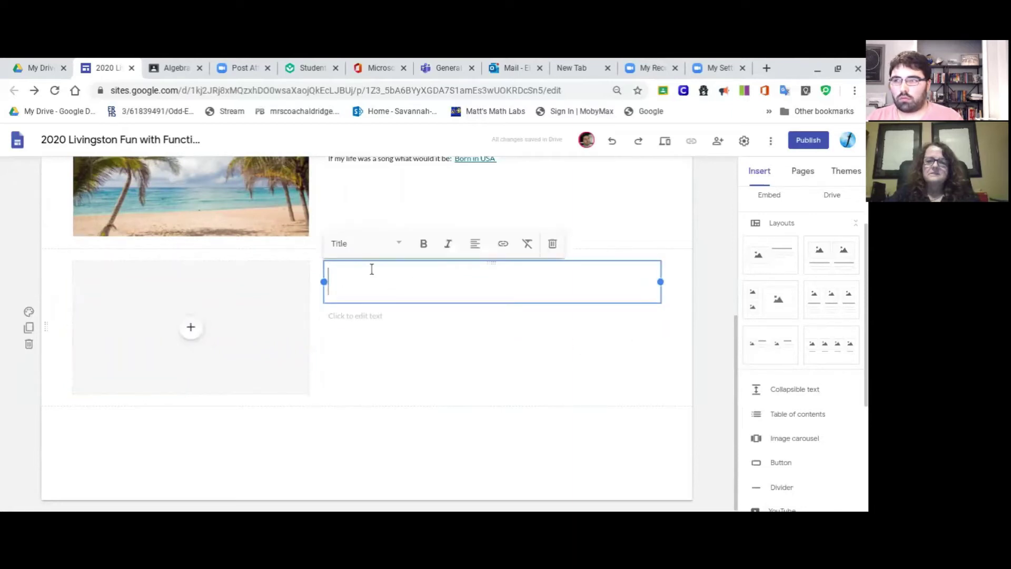
click(399, 244)
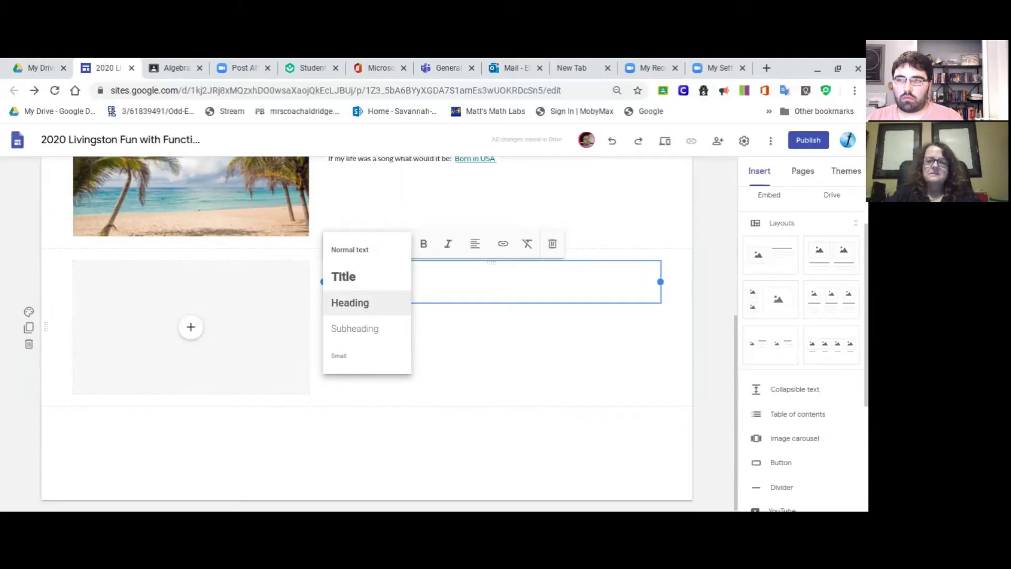
click(358, 303)
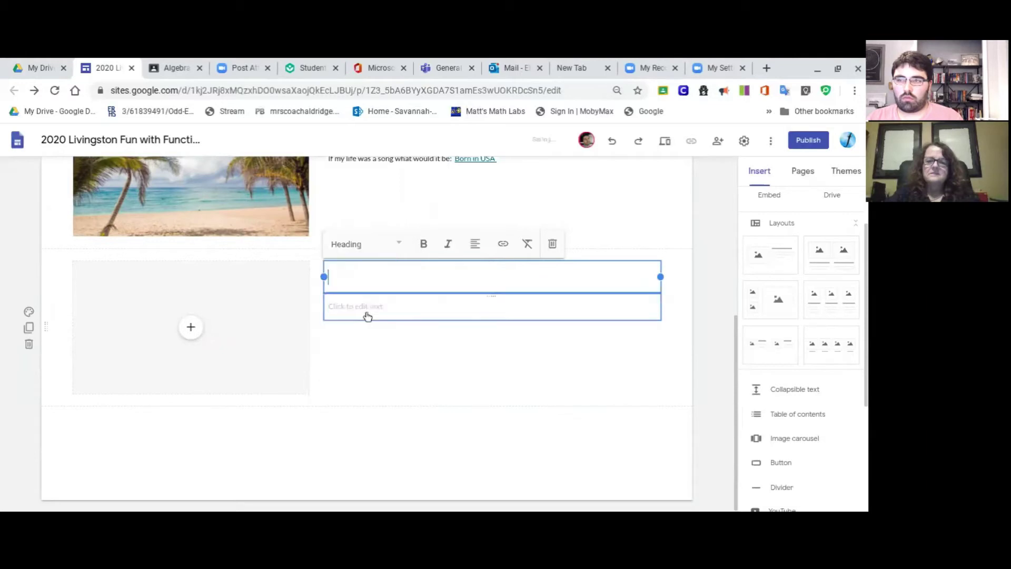
- Enter "Vocabulary- Linear, Quadratic, Expoential" as the heading of the new section
text(V)
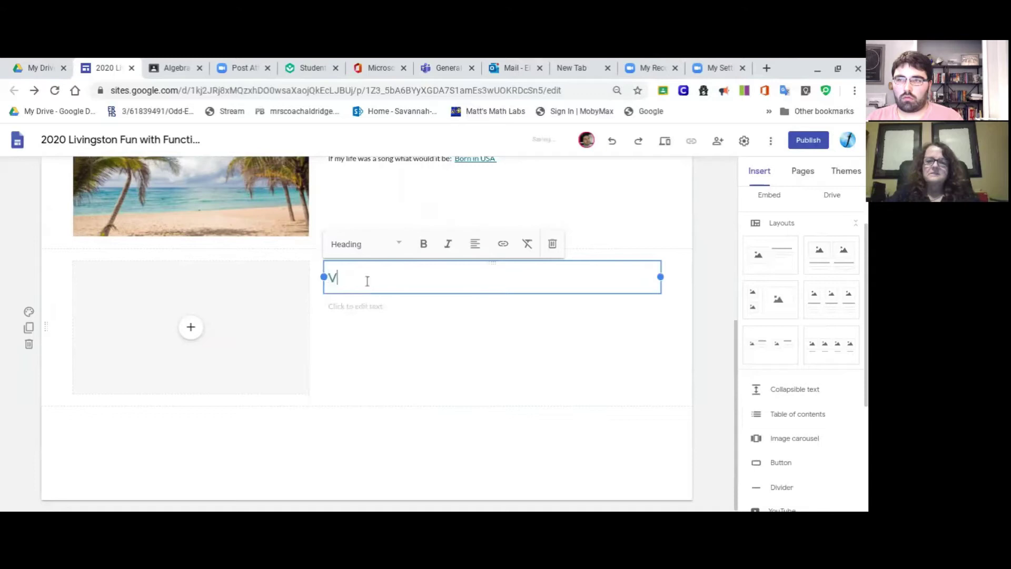
text(ocabulary-)
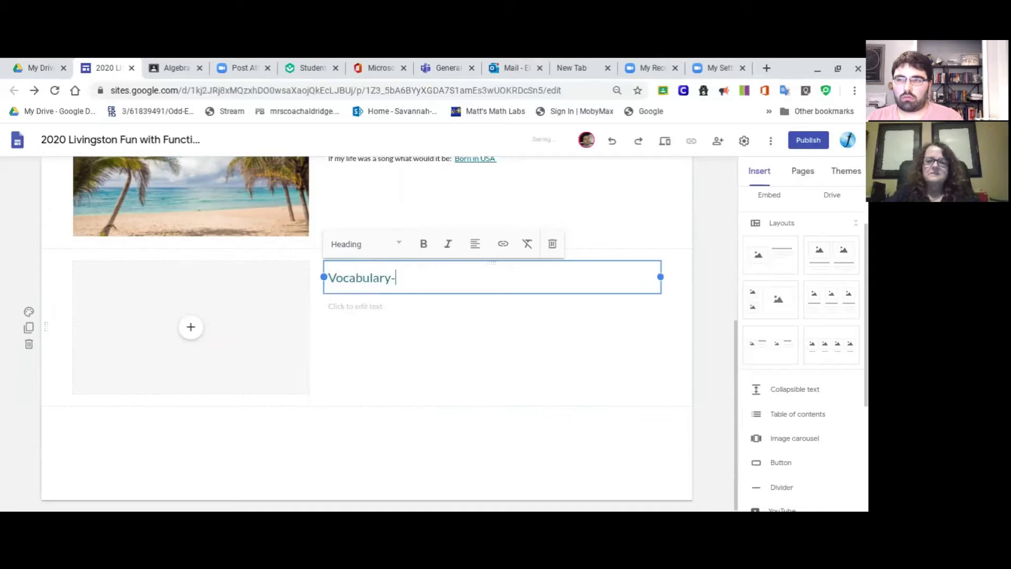
text( Linear, Exponential)
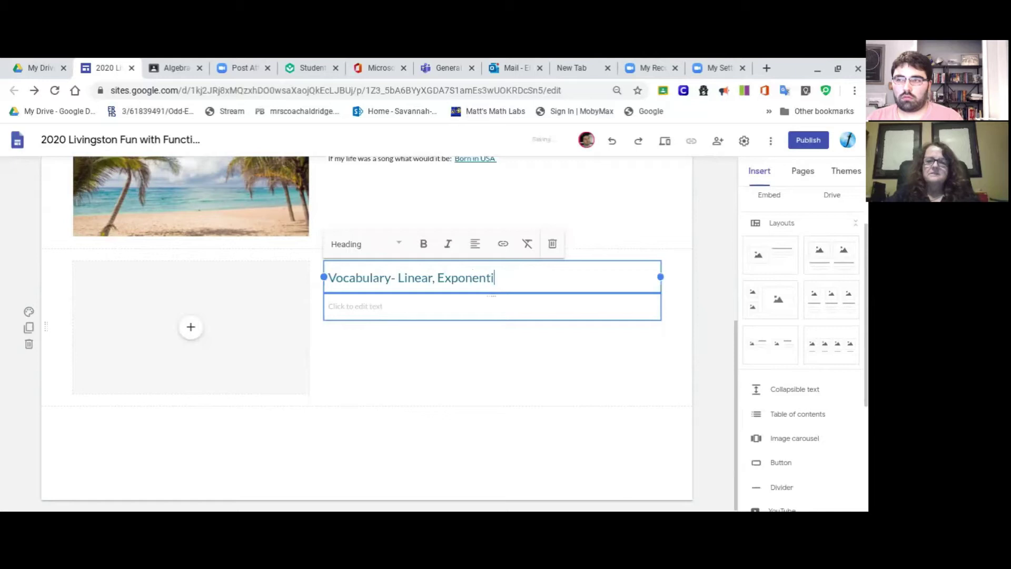
key(BackSpace)
key(BackSpace)
key(BackSpace)
key(BackSpace)
key(BackSpace)
key(BackSpace)
key(BackSpace)
key(BackSpace)
key(BackSpace)
key(BackSpace)
key(BackSpace)
text(Quadratic, En)
key(BackSpace)
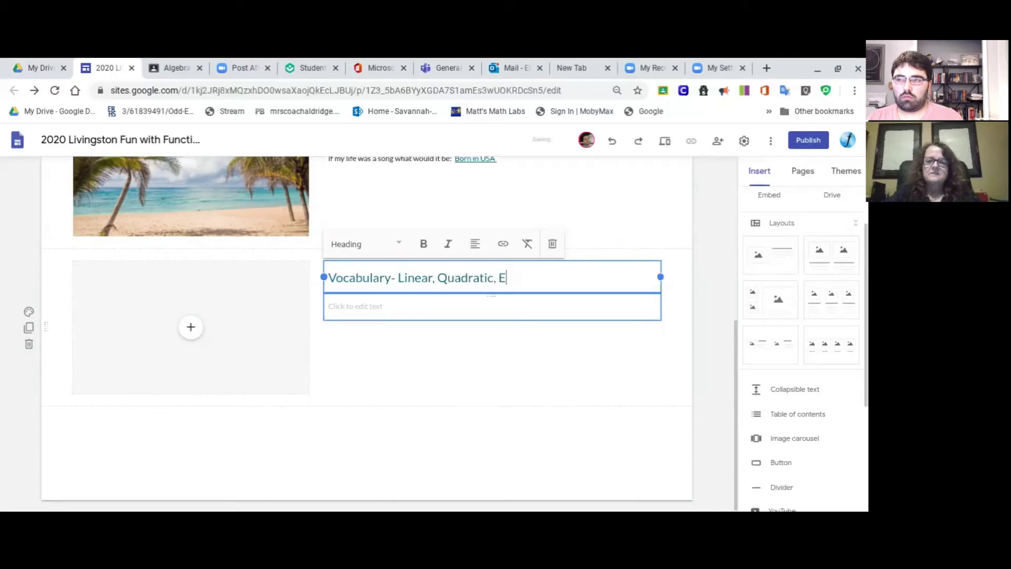
text(xpoential)
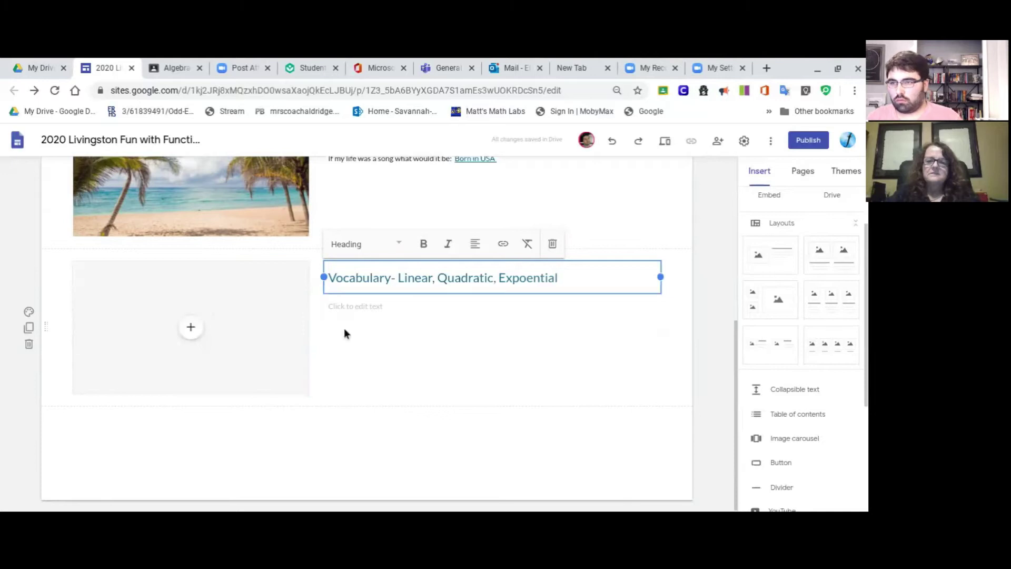
- Check the table of contents for an entry for the new vocabulary heading
click(357, 311)
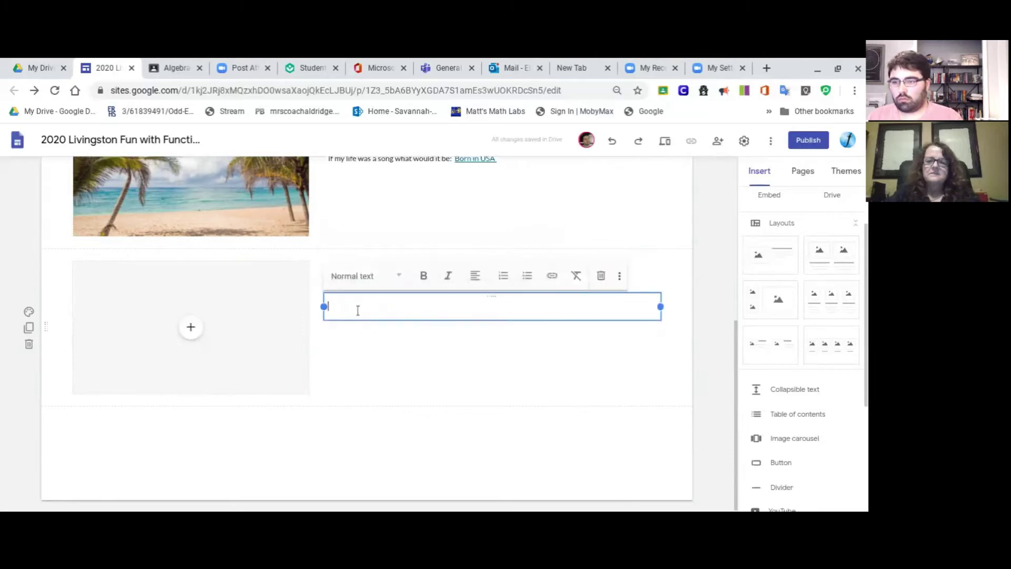
scroll(357, 311, up, 3)
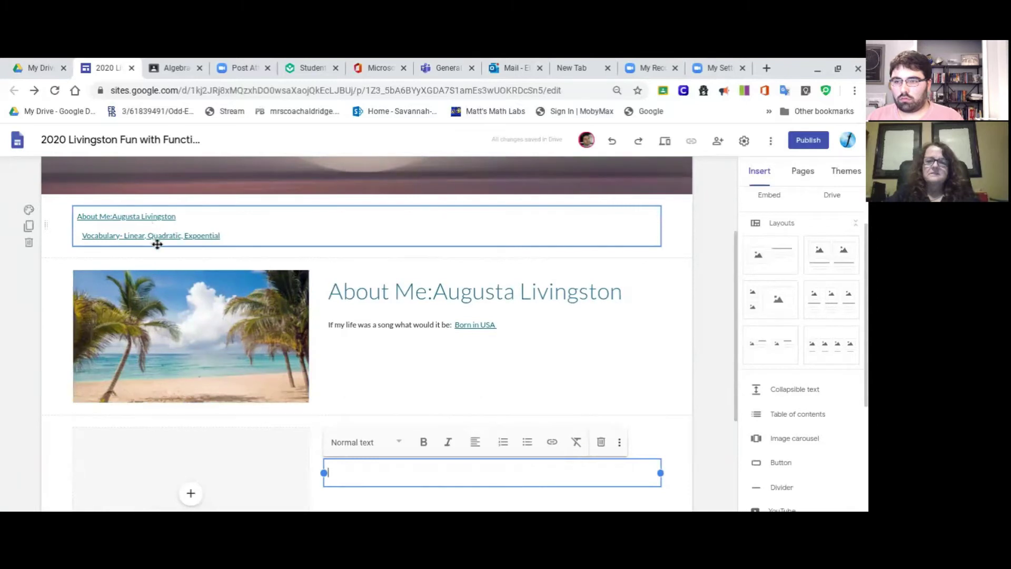
scroll(158, 242, down, 3)
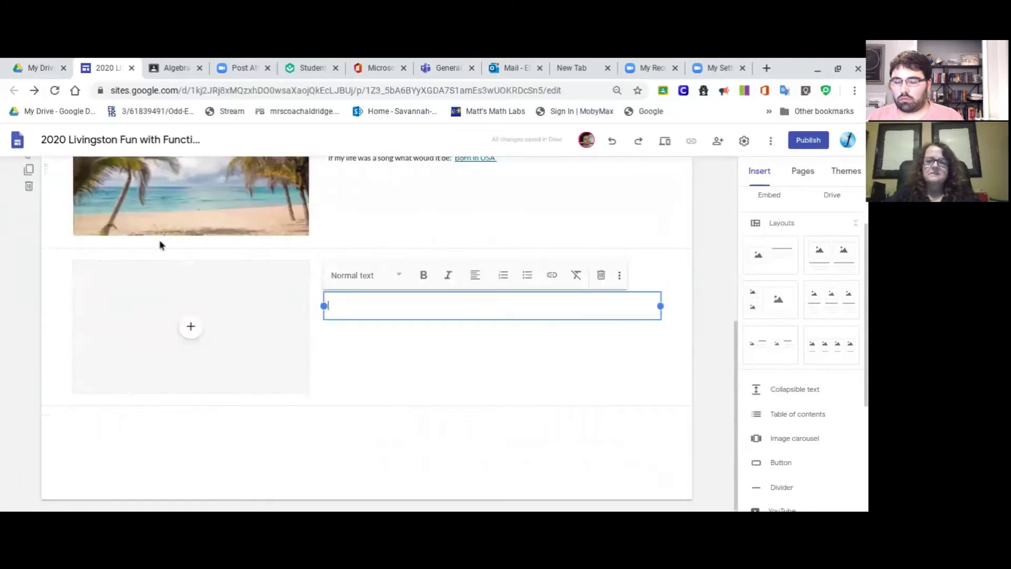
scroll(161, 247, up, 3)
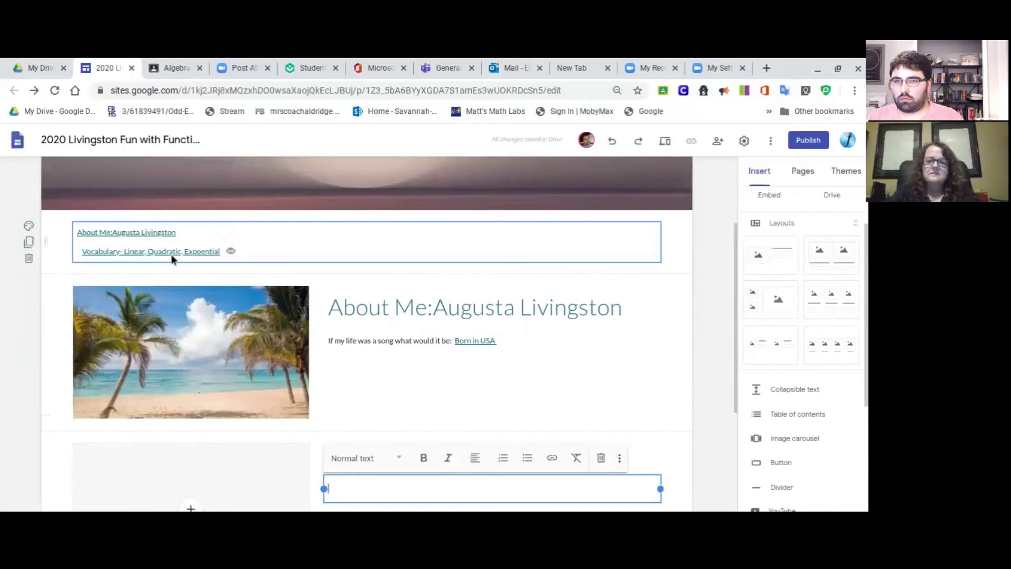
scroll(330, 406, down, 2)
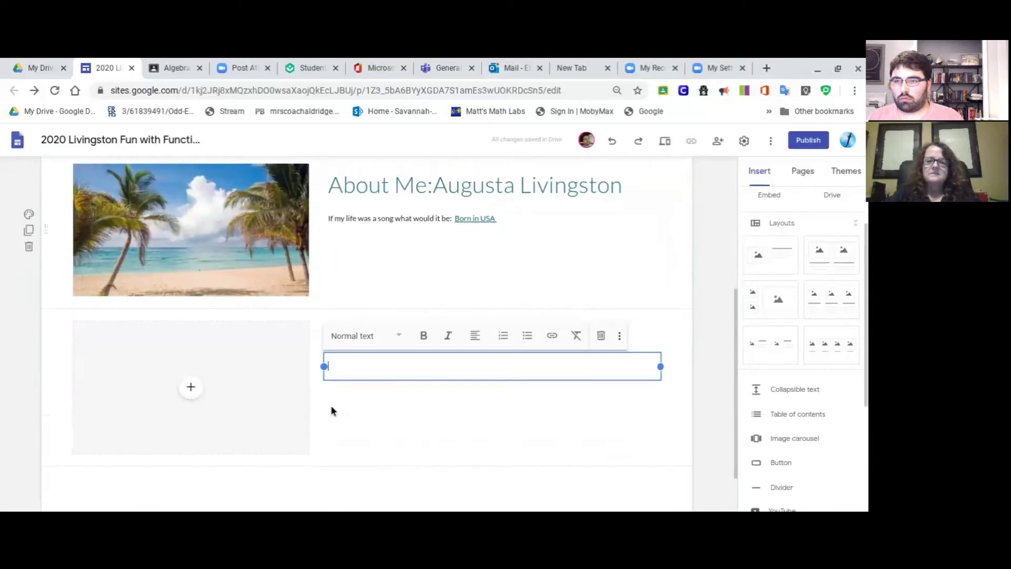
scroll(227, 356, down, 1)
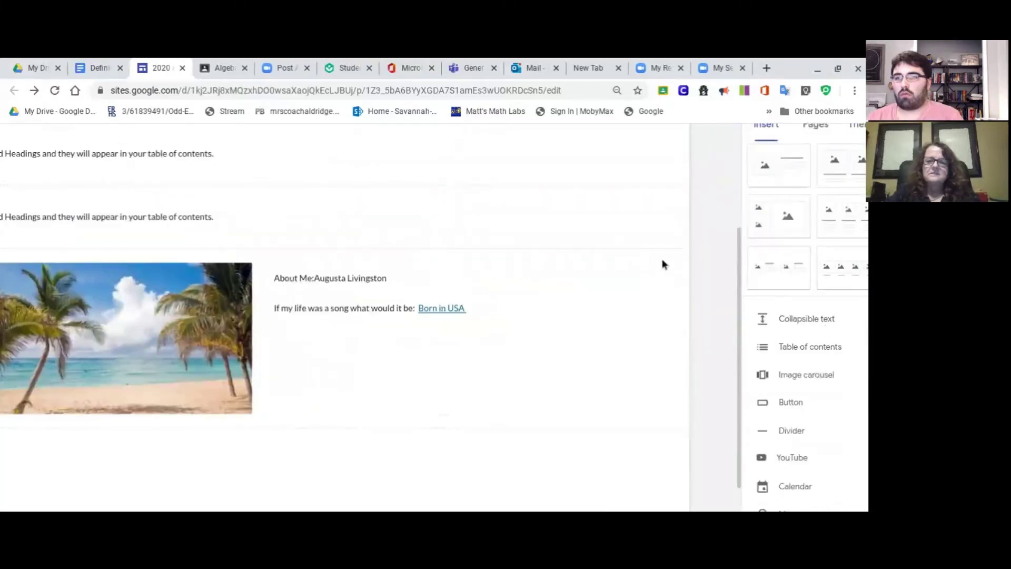
- Add an image-and-text layout under the About Me section with the Heading-style text "Vocabulary : Linear, Quadratic, Exponential"
scroll(711, 263, down, 1)
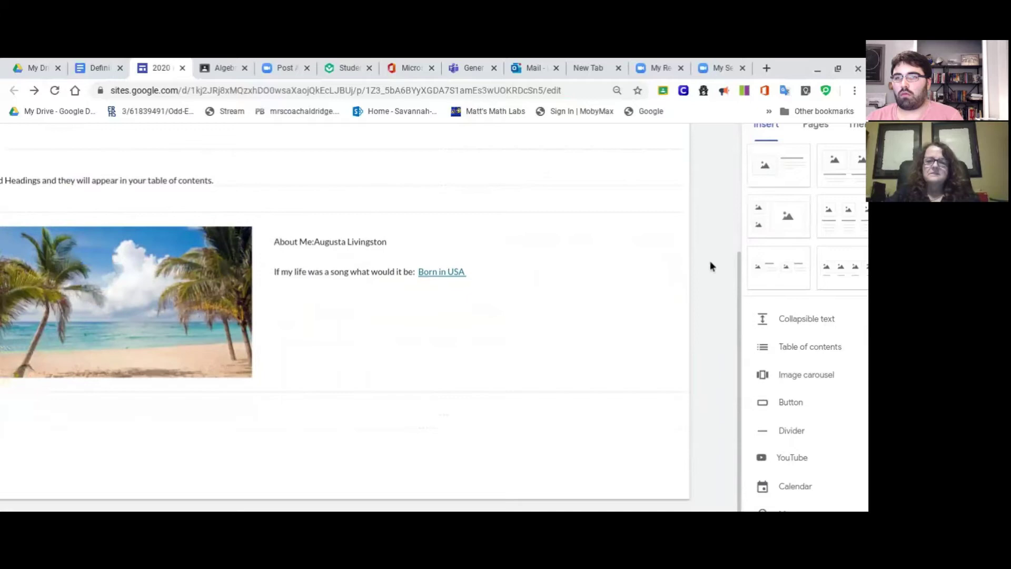
click(788, 181)
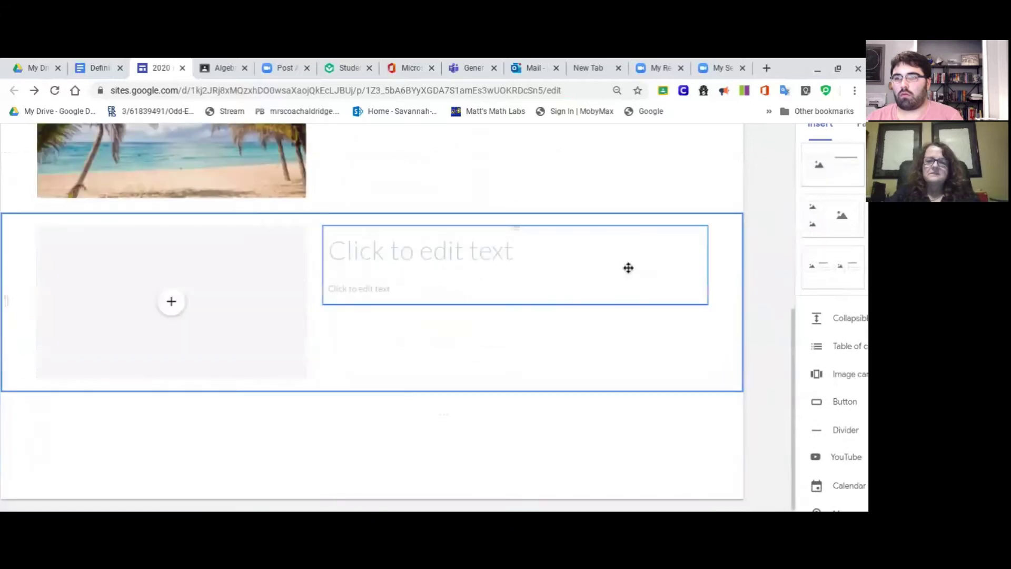
click(541, 262)
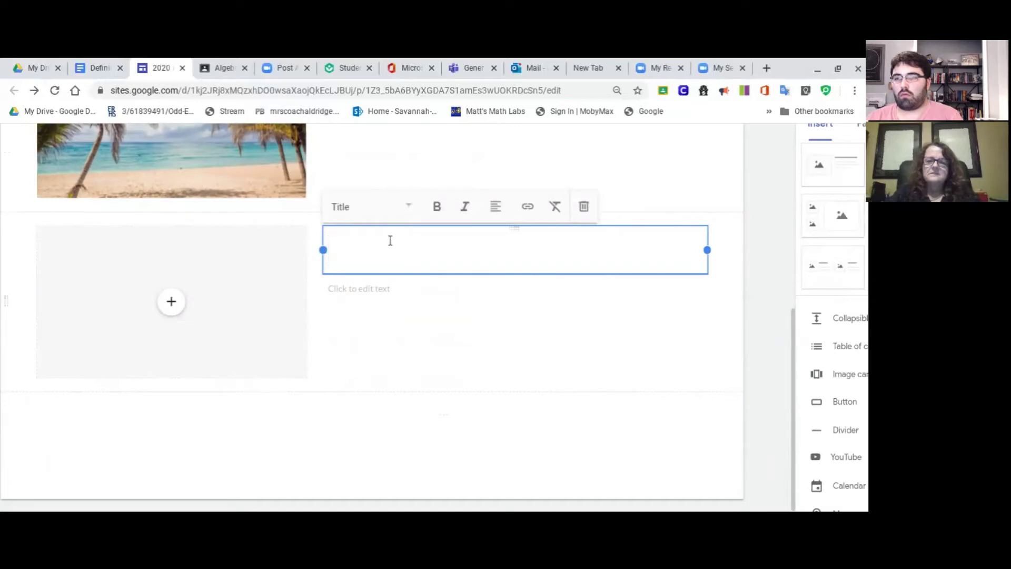
click(409, 211)
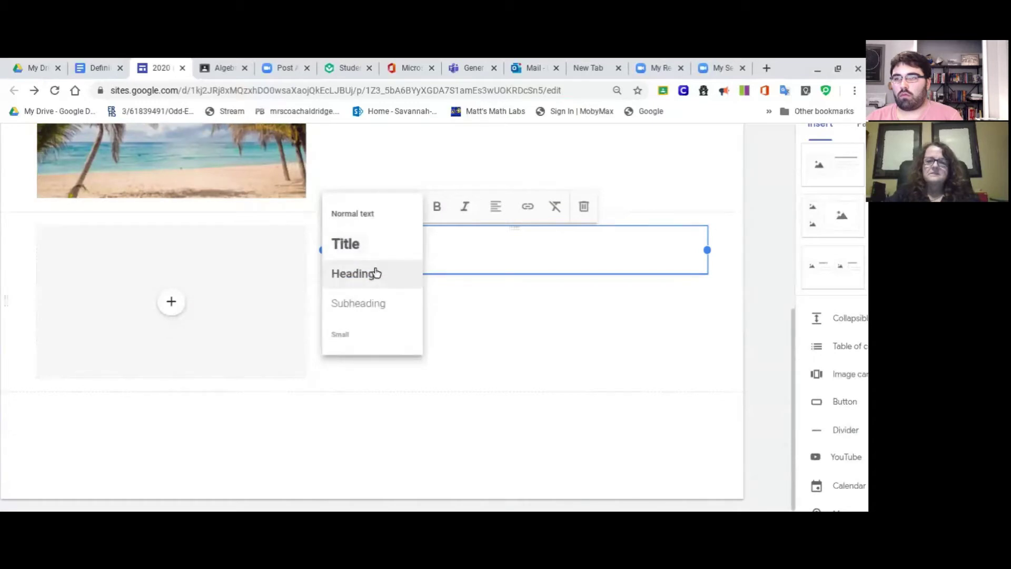
click(376, 273)
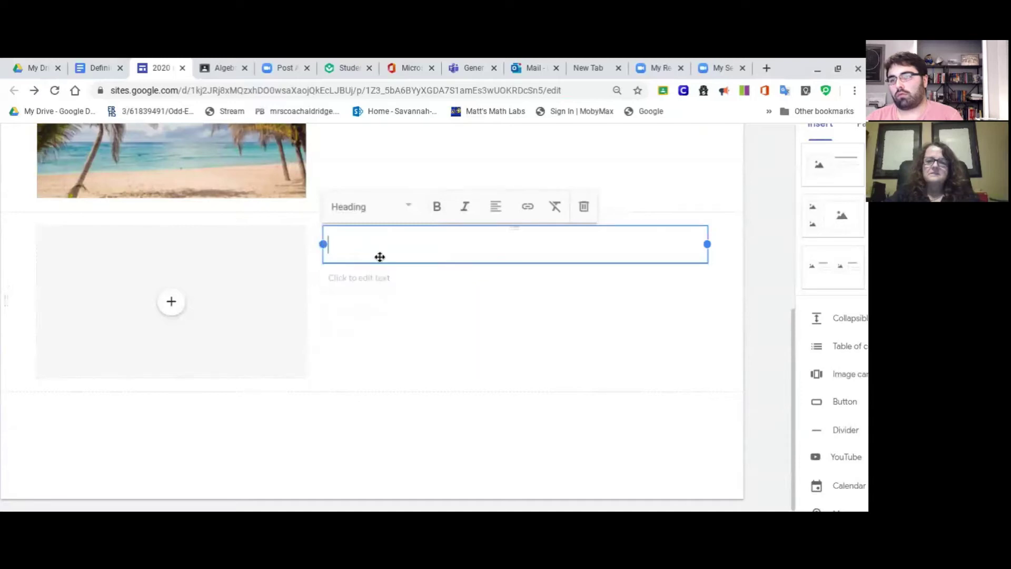
text(Vocabulary : Linear, Quadratic, Exponential)
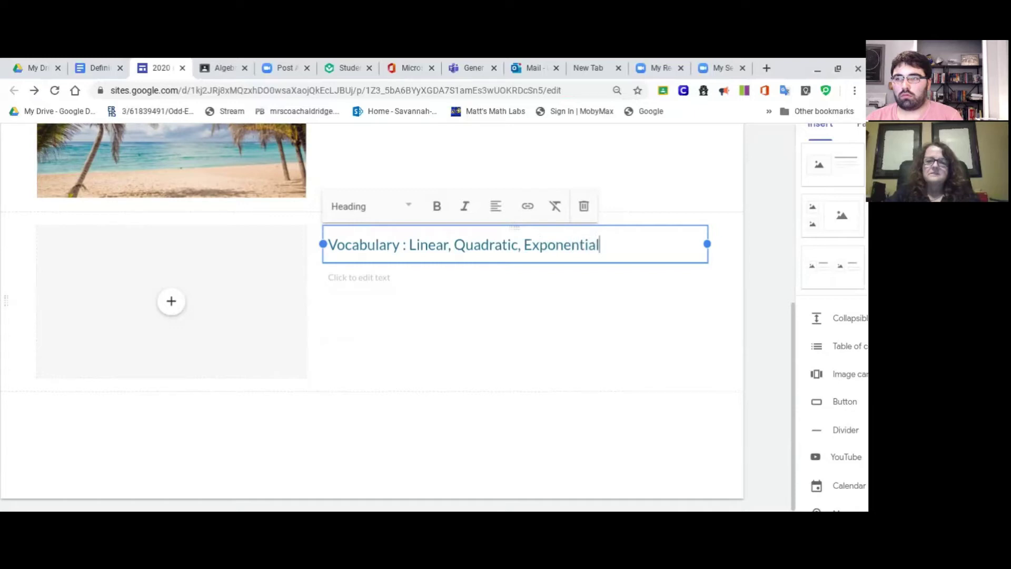
- Start a new button for the vocabulary section and name it "Vocabulary Linear, Quadratic, Expoential"
click(360, 281)
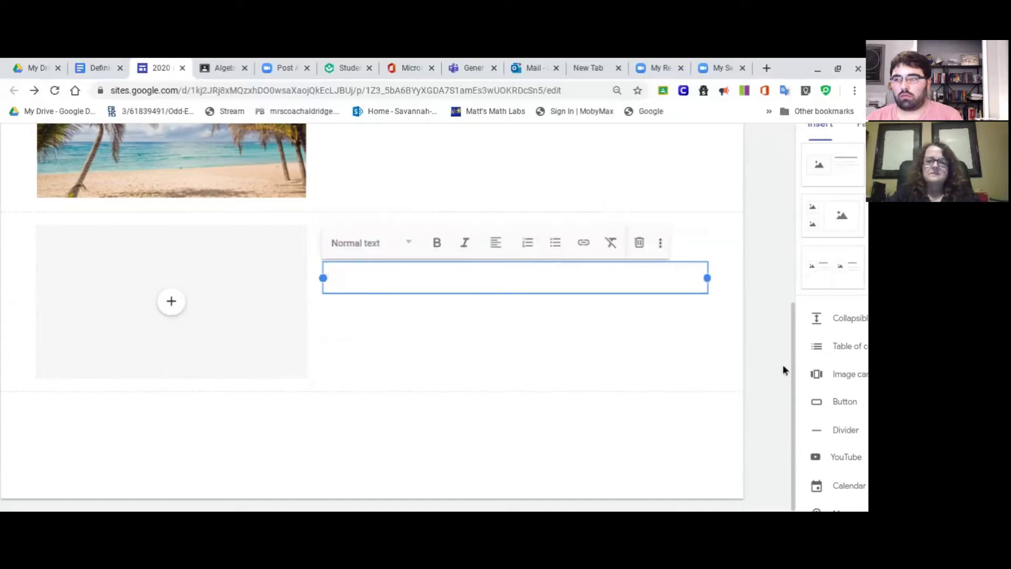
scroll(775, 363, right, 3)
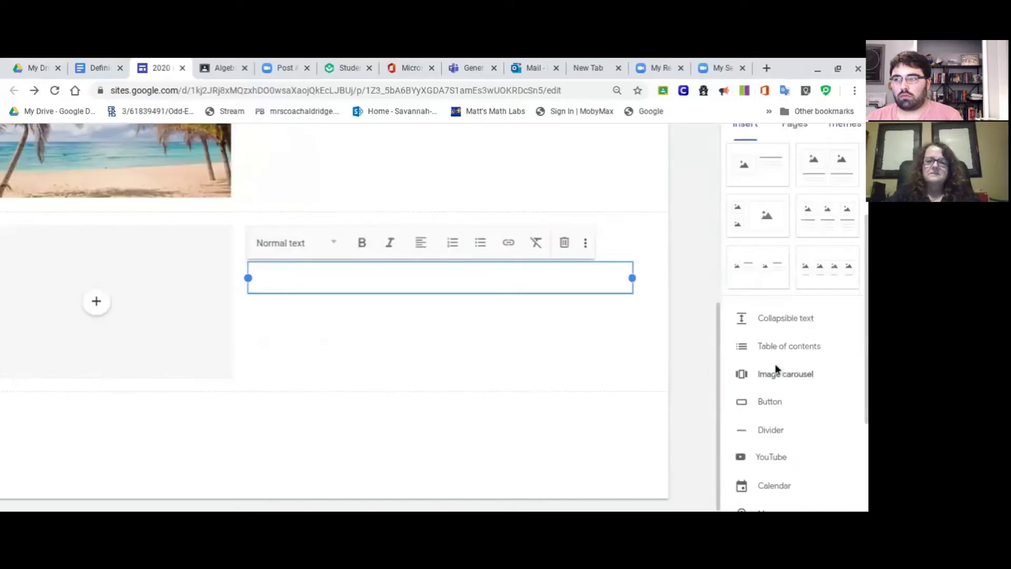
scroll(774, 369, down, 1)
scroll(775, 368, down, 1)
scroll(775, 368, up, 1)
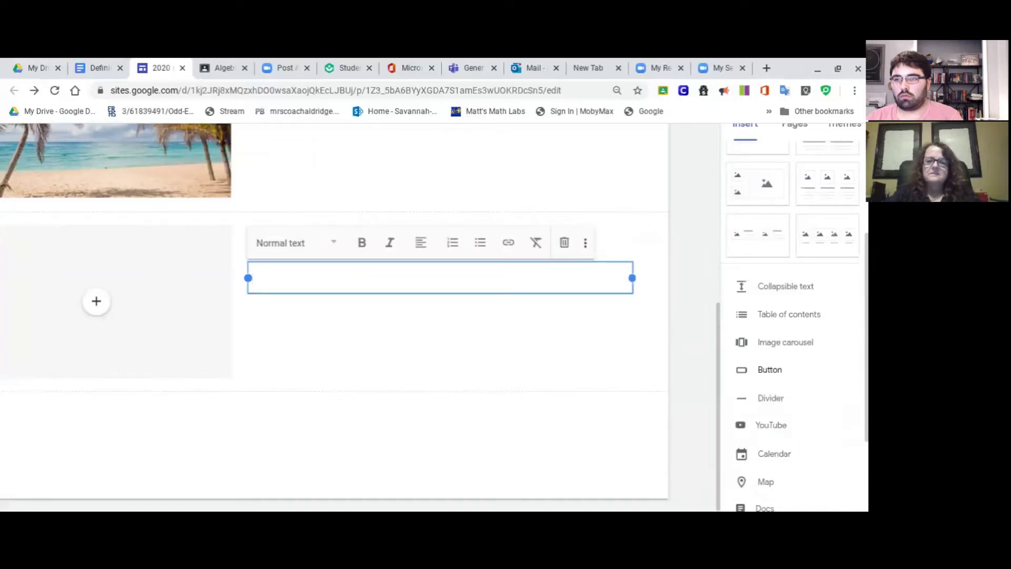
click(770, 370)
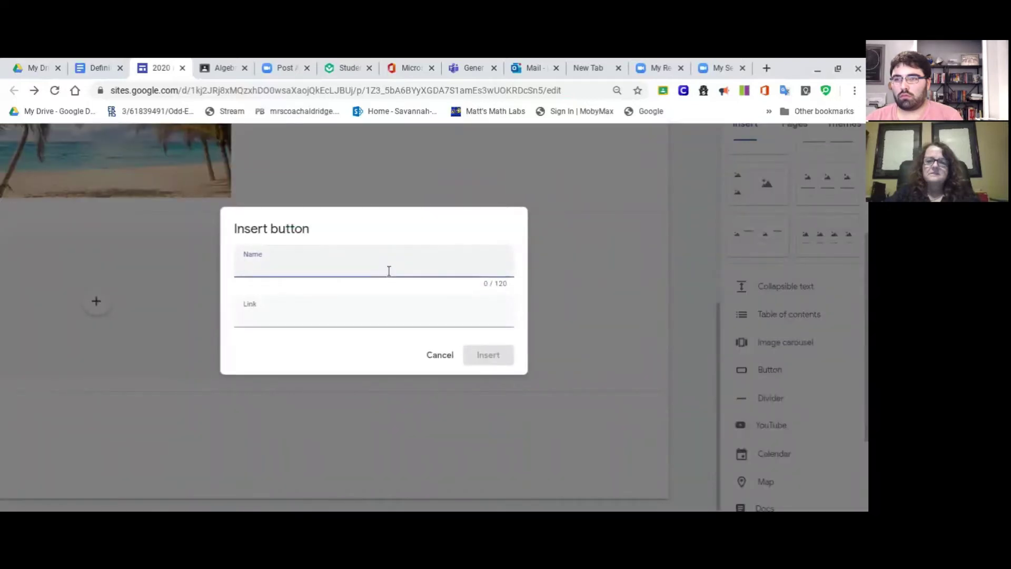
text(Vocabu)
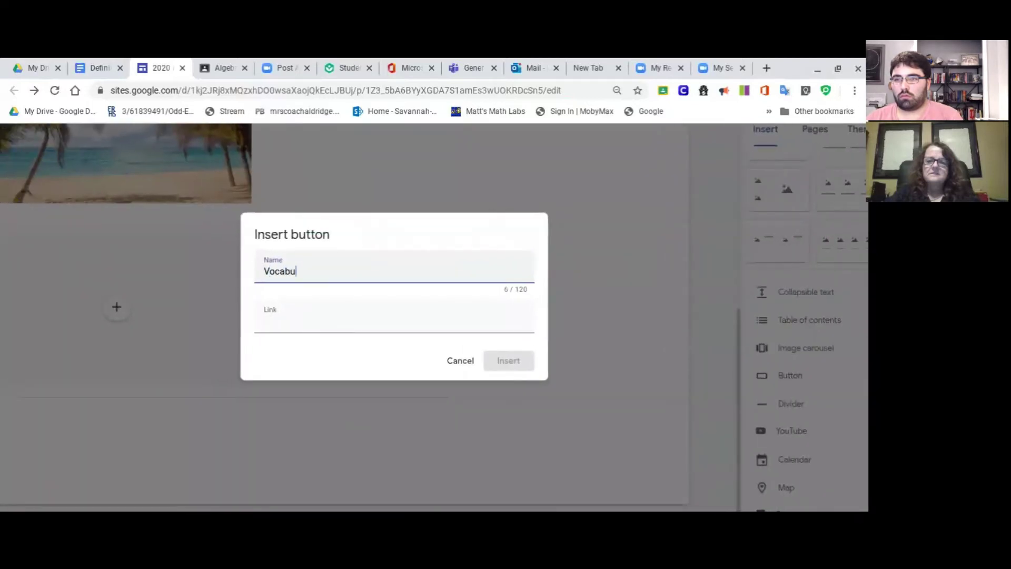
text(lary Linear, Quadra)
text(Expoential)
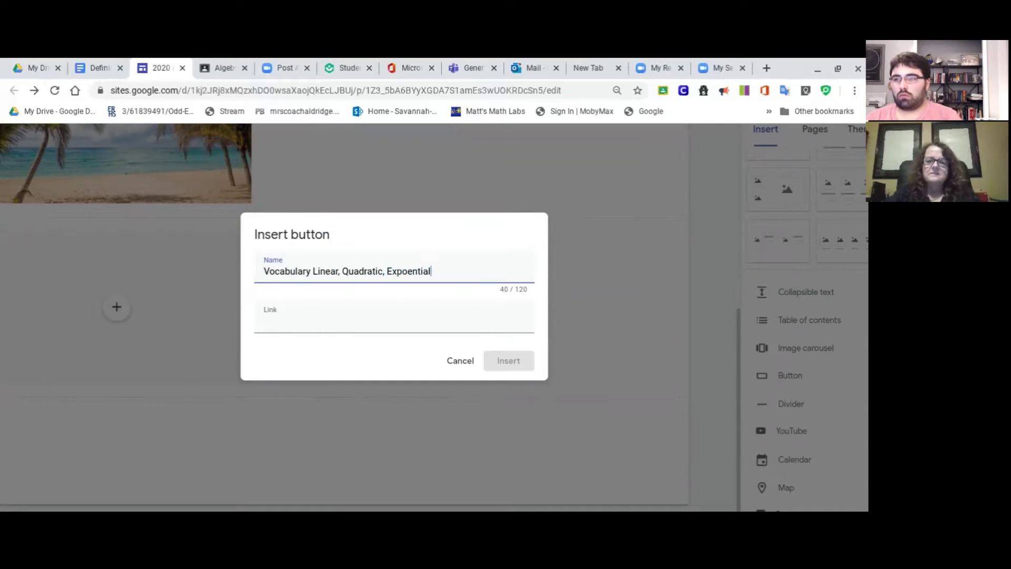
- Paste the copied link into the button, insert it and place it beneath the vocabulary section's text
click(335, 324)
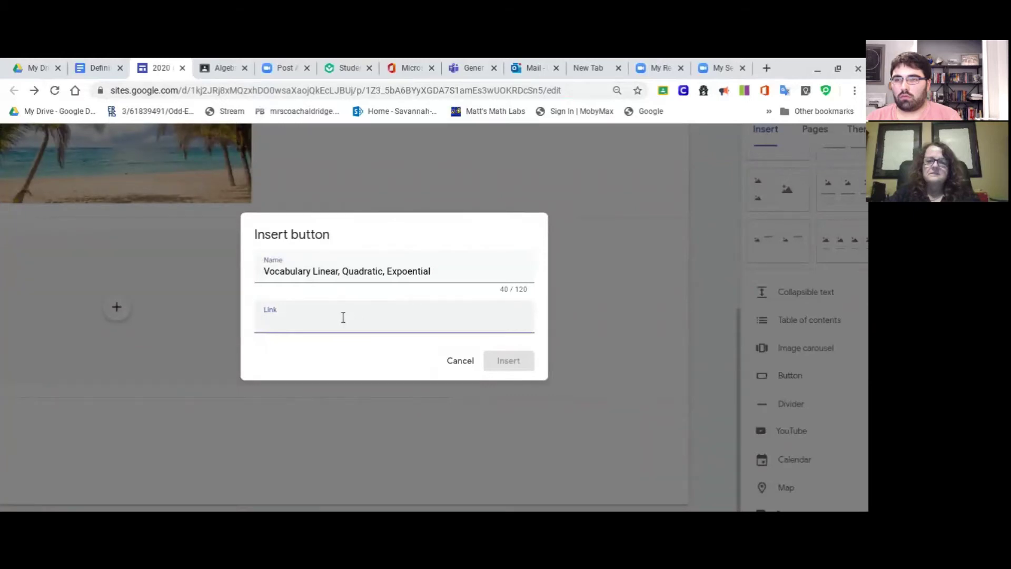
key(ctrl+v)
click(508, 361)
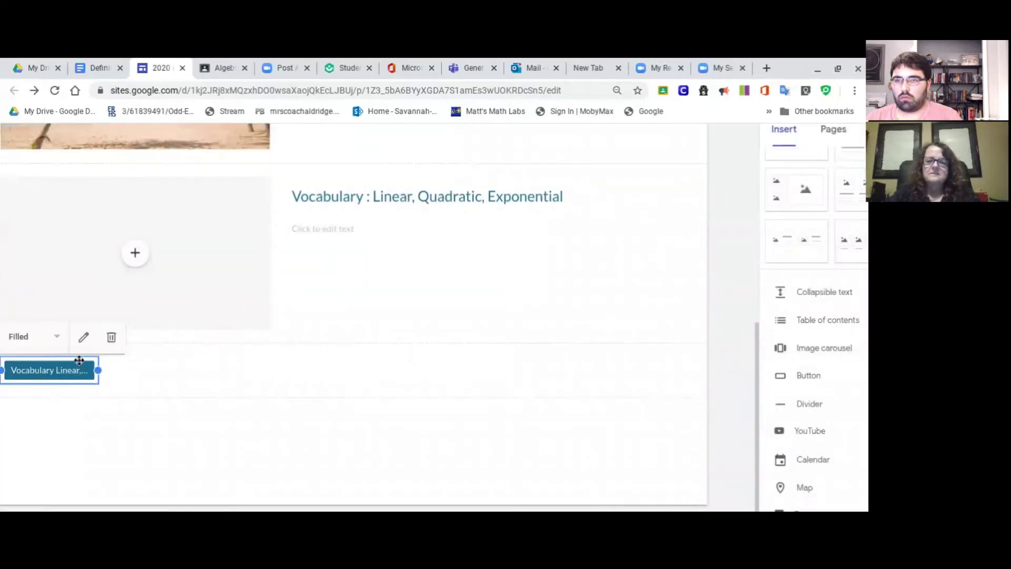
drag(89, 361, 440, 429)
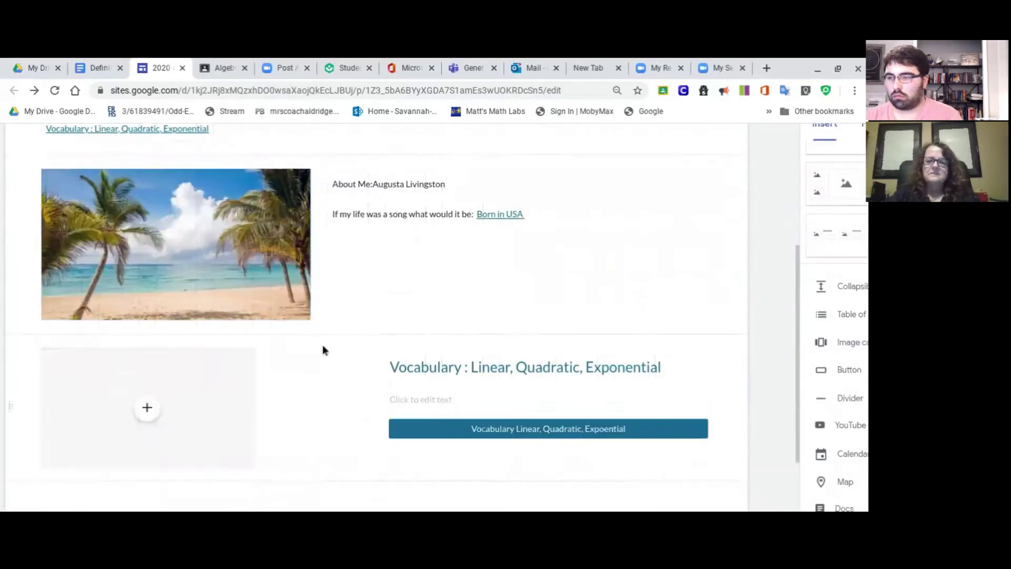
- Apply the Title style to the "About Me" name line beside the beach photo
scroll(296, 369, up, 3)
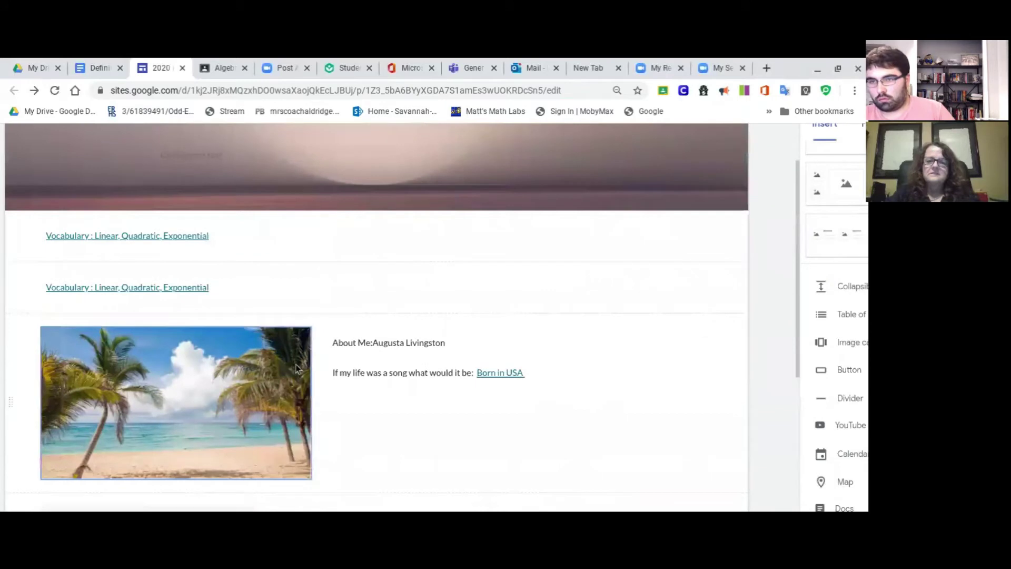
scroll(258, 323, up, 2)
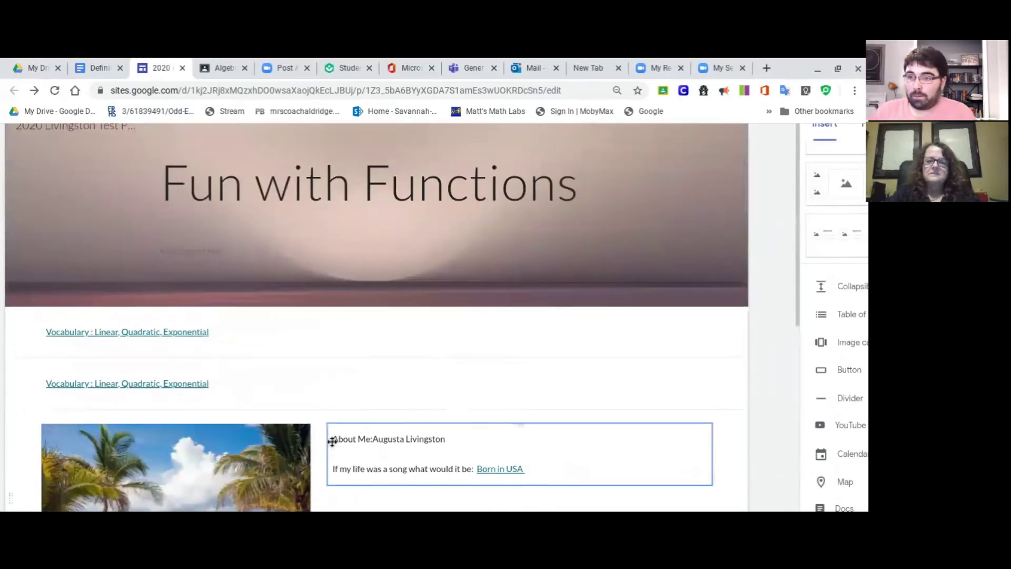
scroll(333, 439, down, 2)
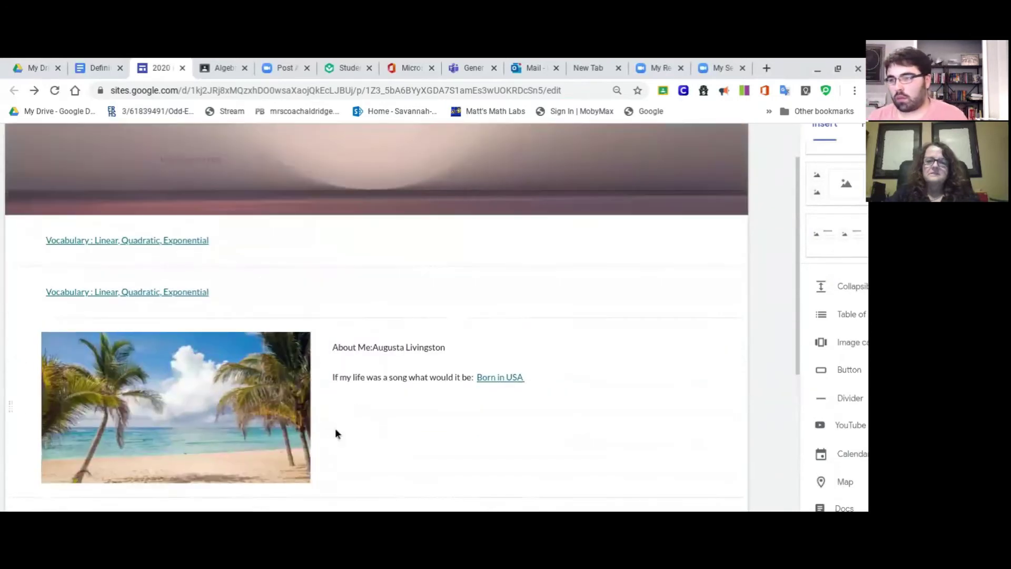
click(348, 346)
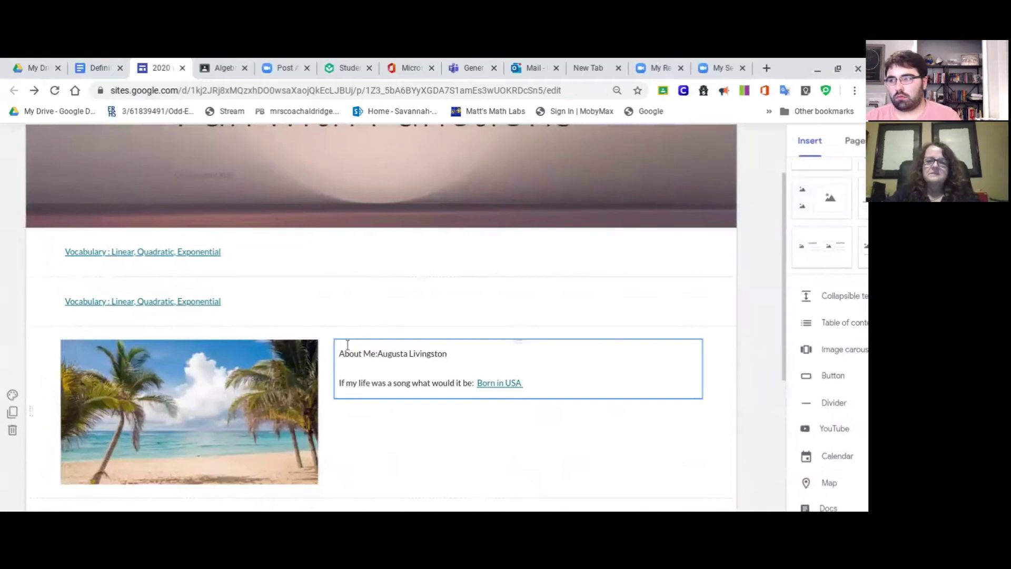
drag(340, 358, 483, 363)
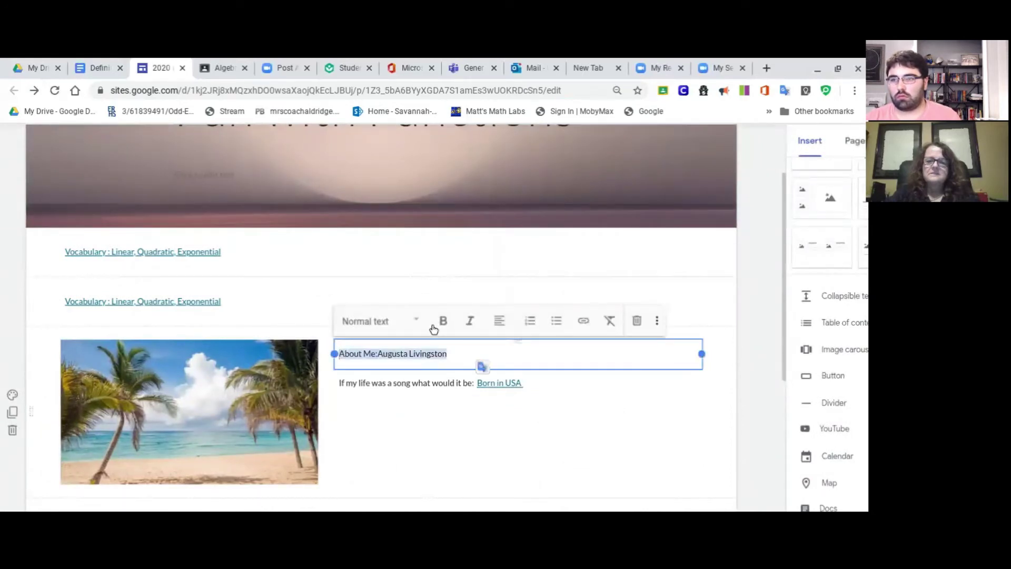
click(420, 326)
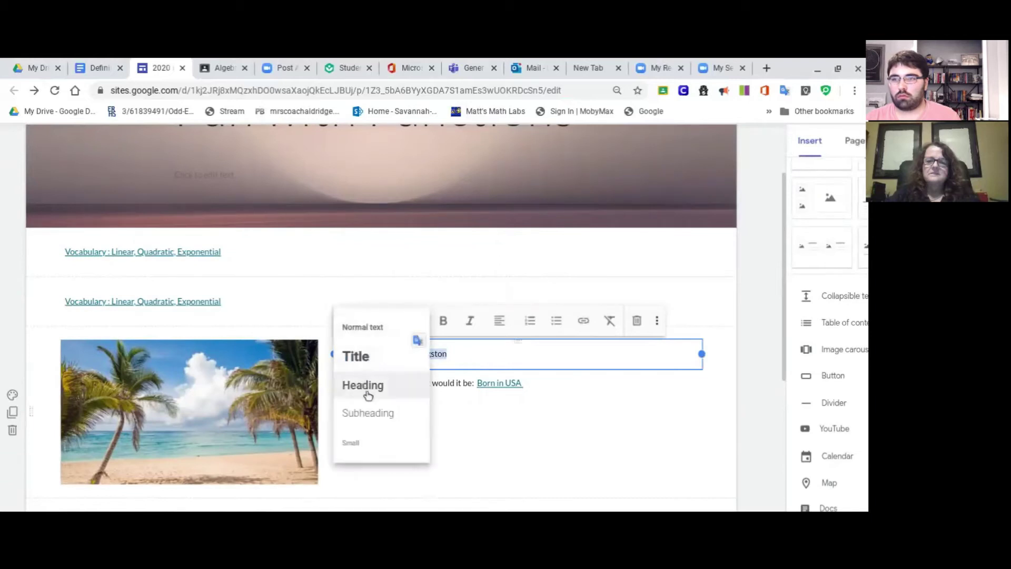
click(367, 358)
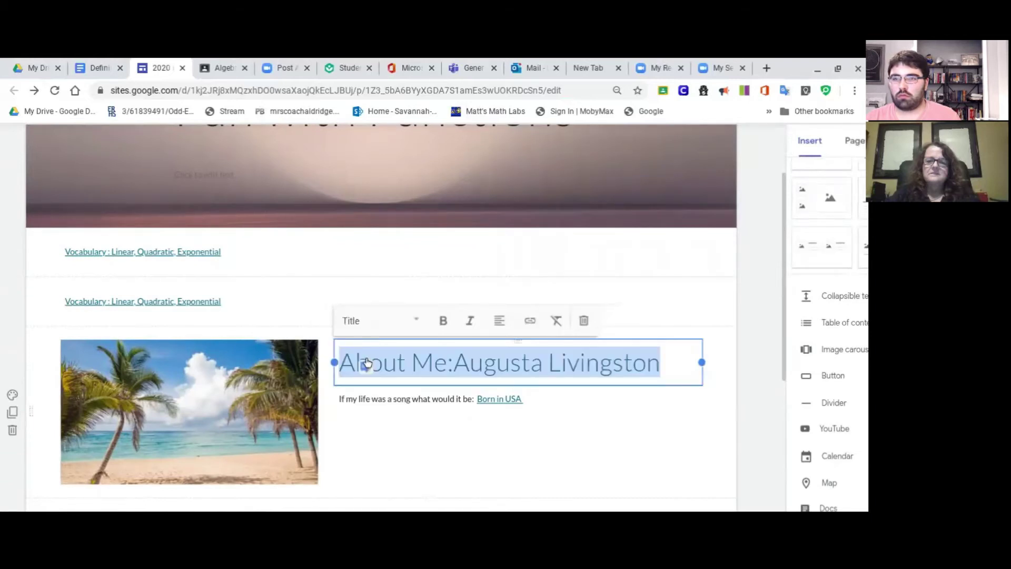
scroll(366, 363, down, 2)
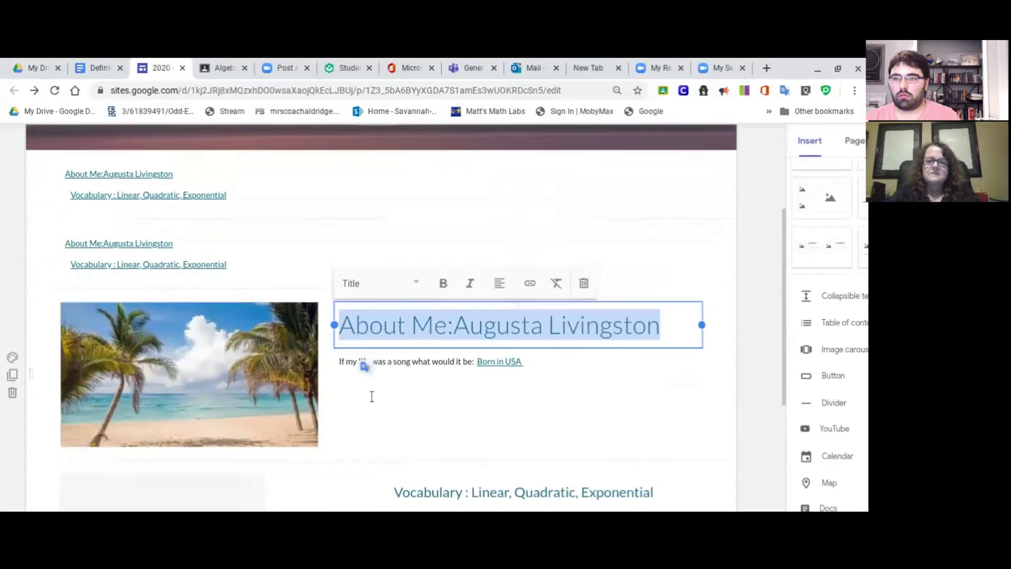
click(374, 397)
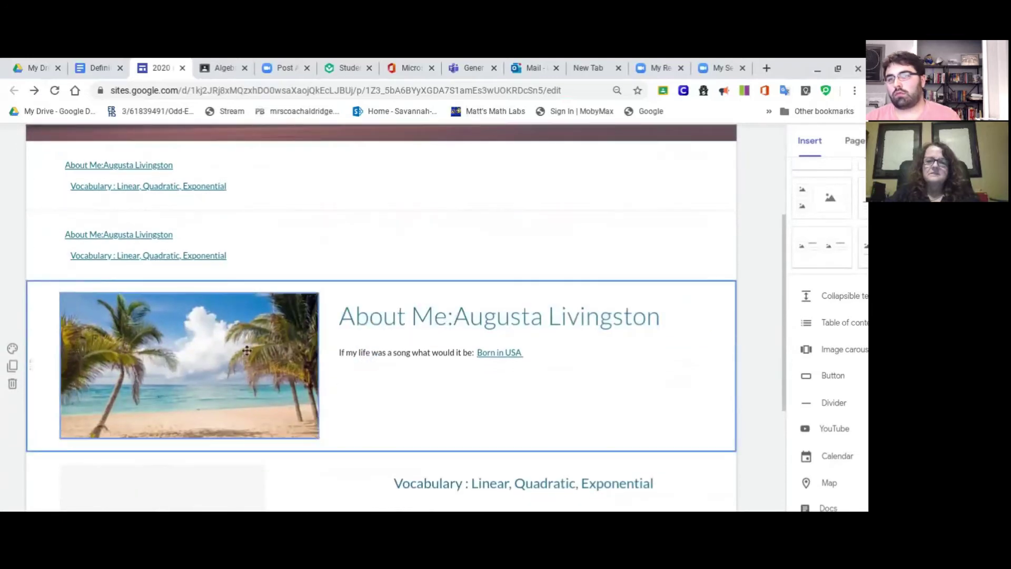
- Delete one of the two duplicate tables of contents below the page header
scroll(247, 350, down, 1)
scroll(246, 350, up, 2)
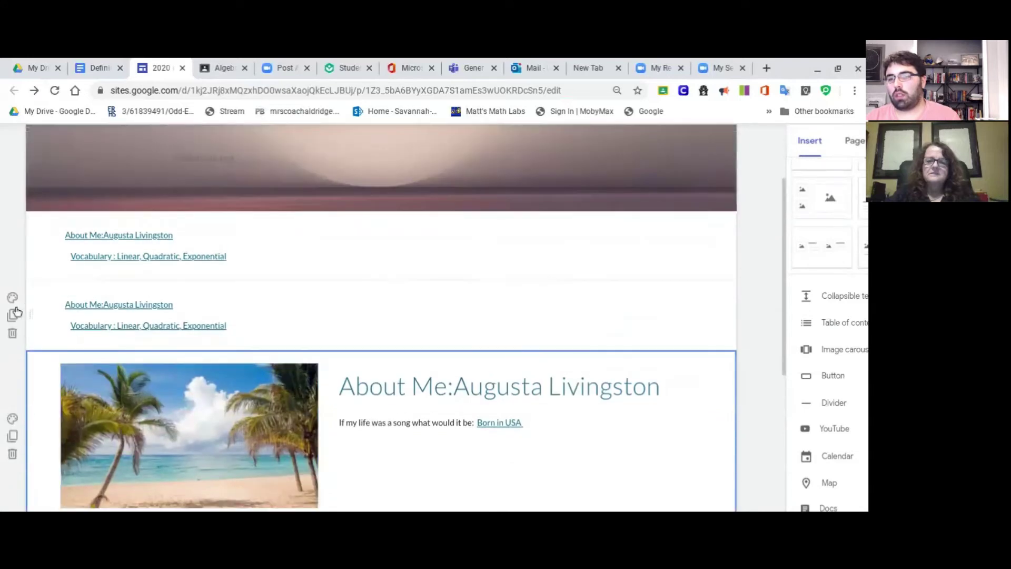
click(12, 264)
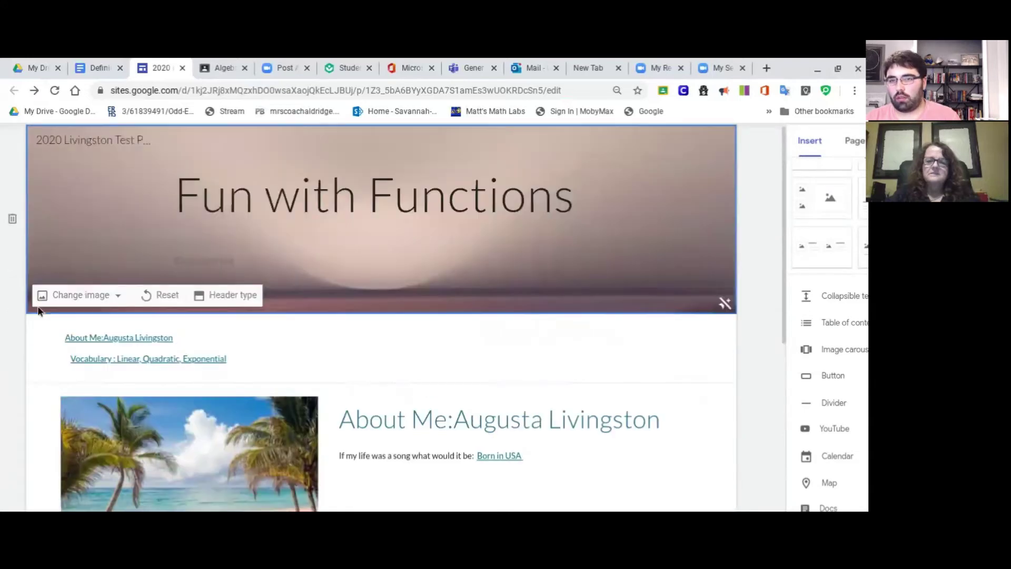
scroll(169, 440, down, 2)
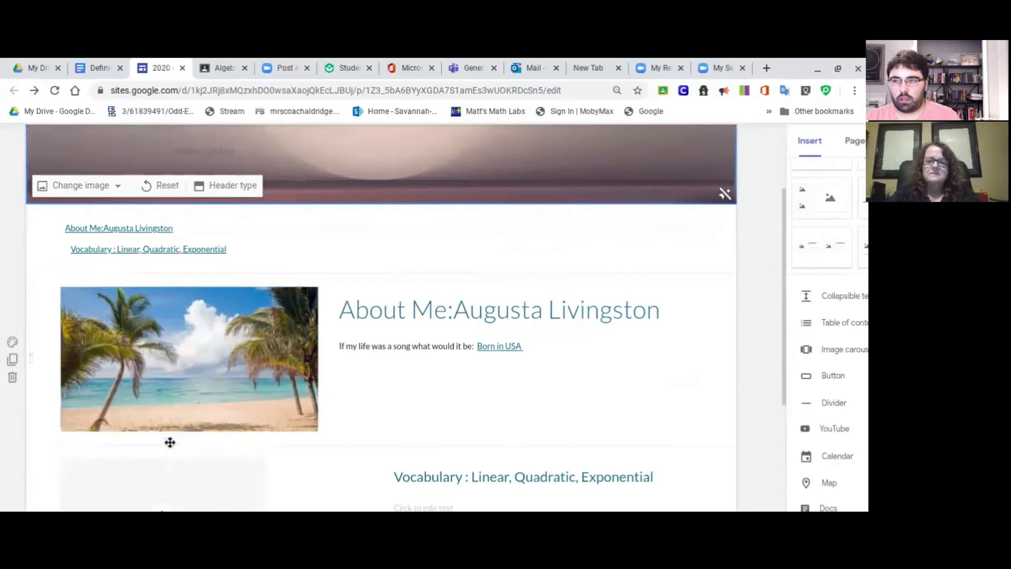
scroll(170, 442, down, 2)
scroll(170, 442, down, 1)
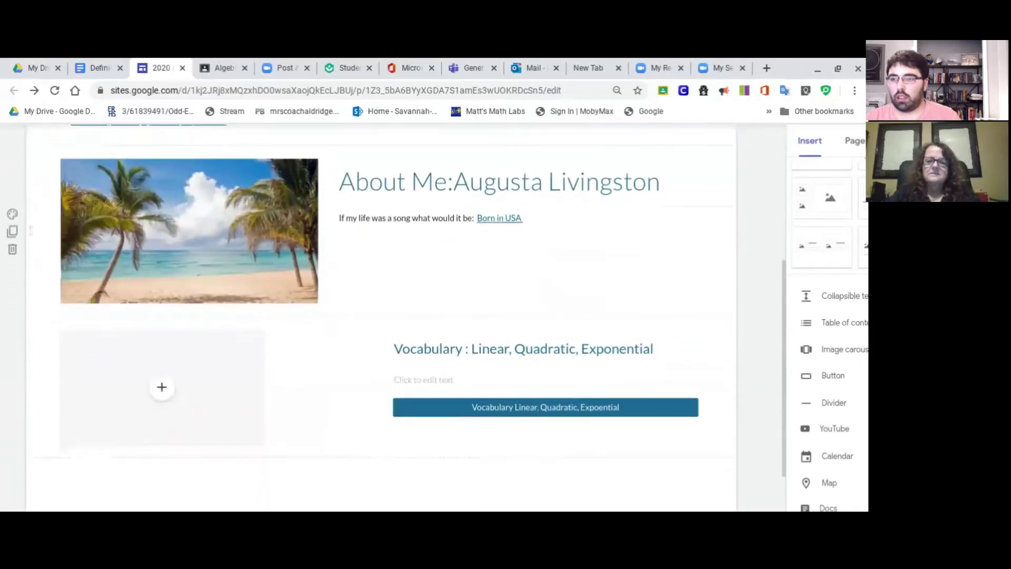
scroll(352, 285, down, 1)
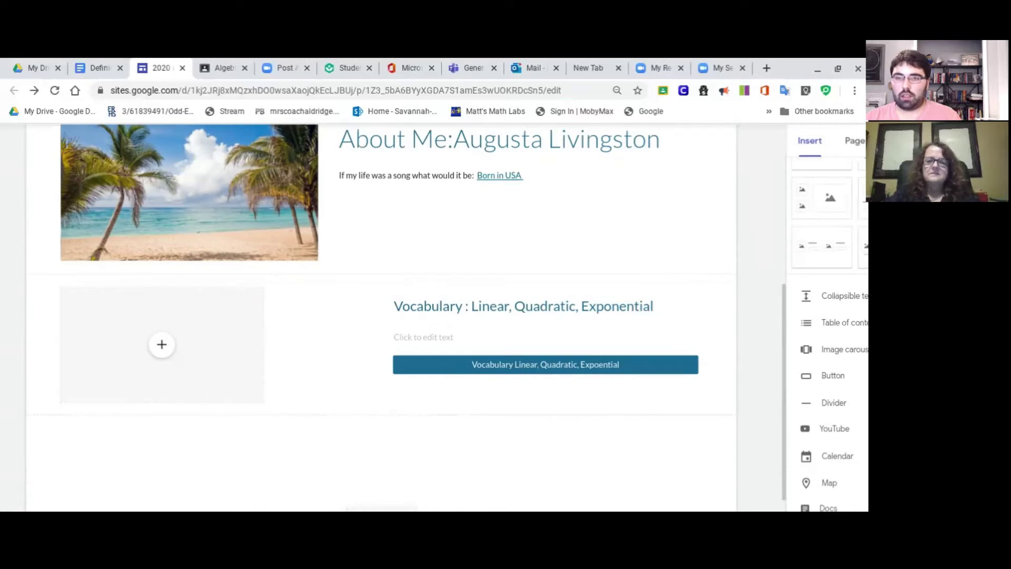
- Switch to Google Drive and open the "Definitions For Linear, Quadratic, Exponential Functions" file with Google Docs
click(44, 67)
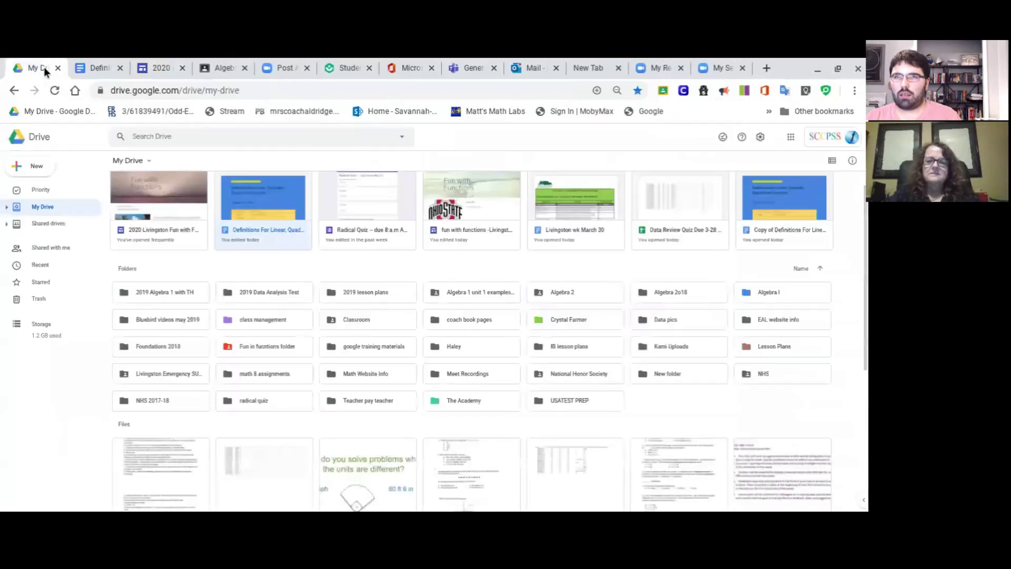
right_click(268, 196)
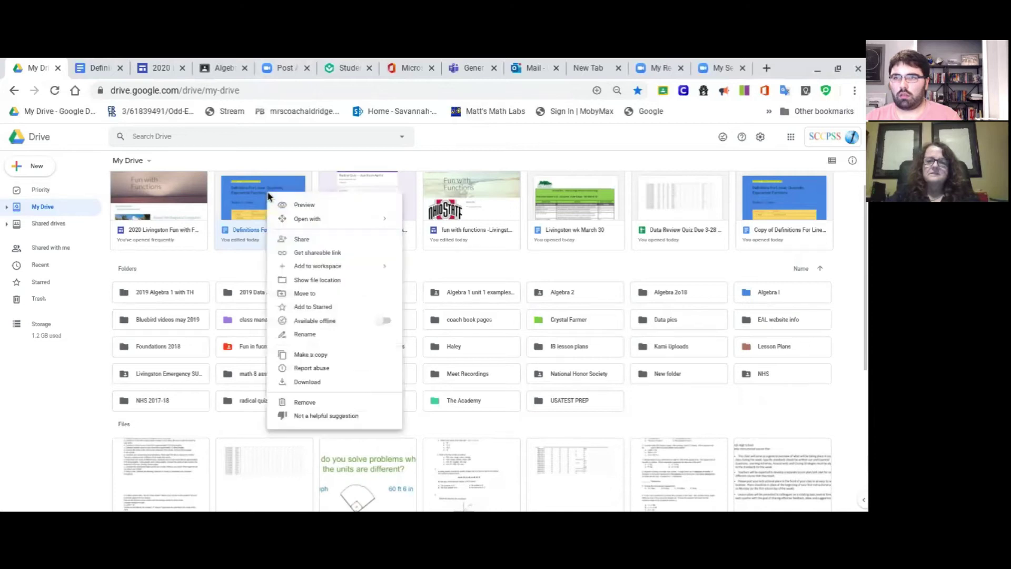
mouse_move(301, 225)
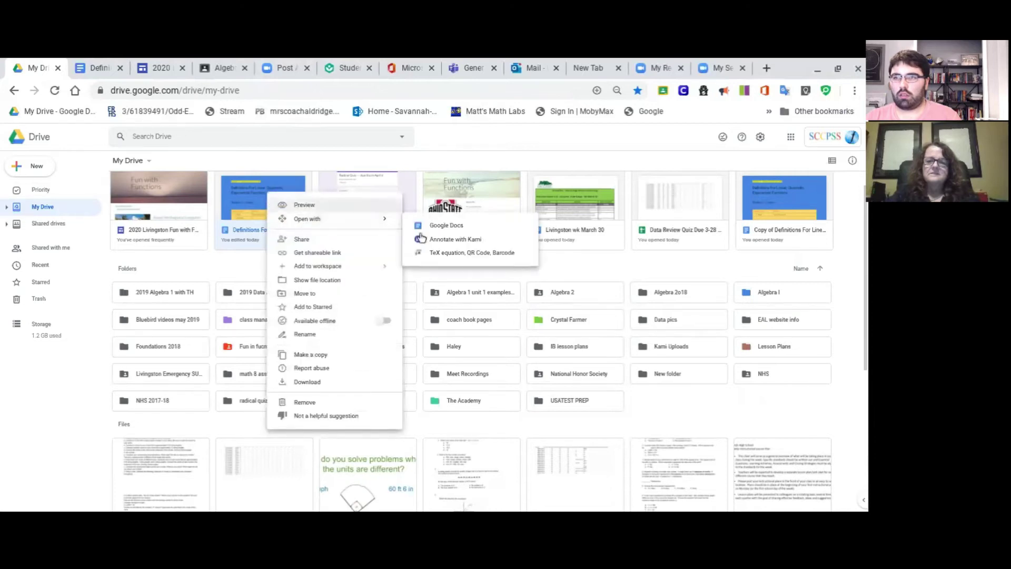
click(446, 226)
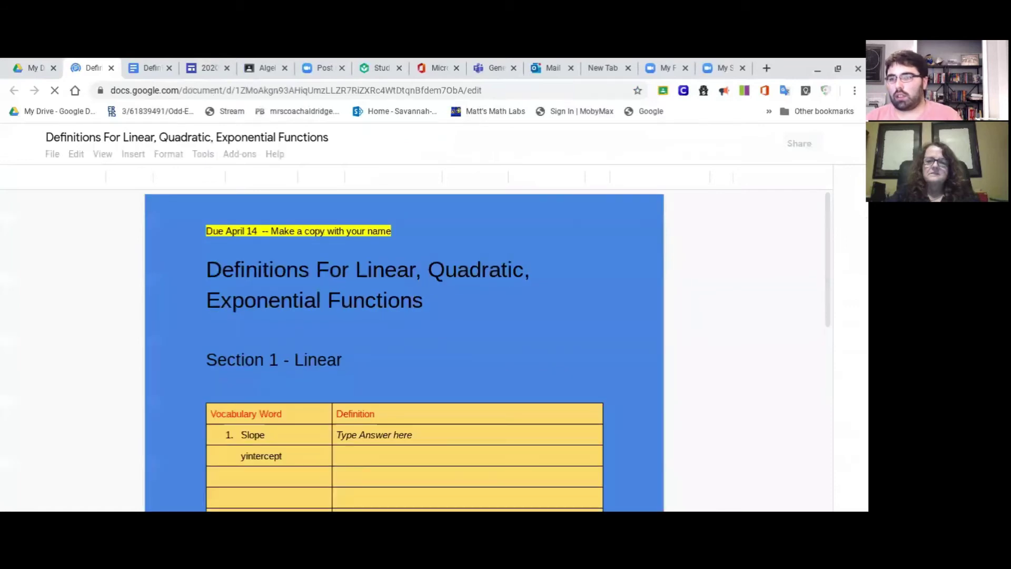
- Look through the vocabulary tables in the definitions document and select the document's web address
scroll(405, 350, down, 4)
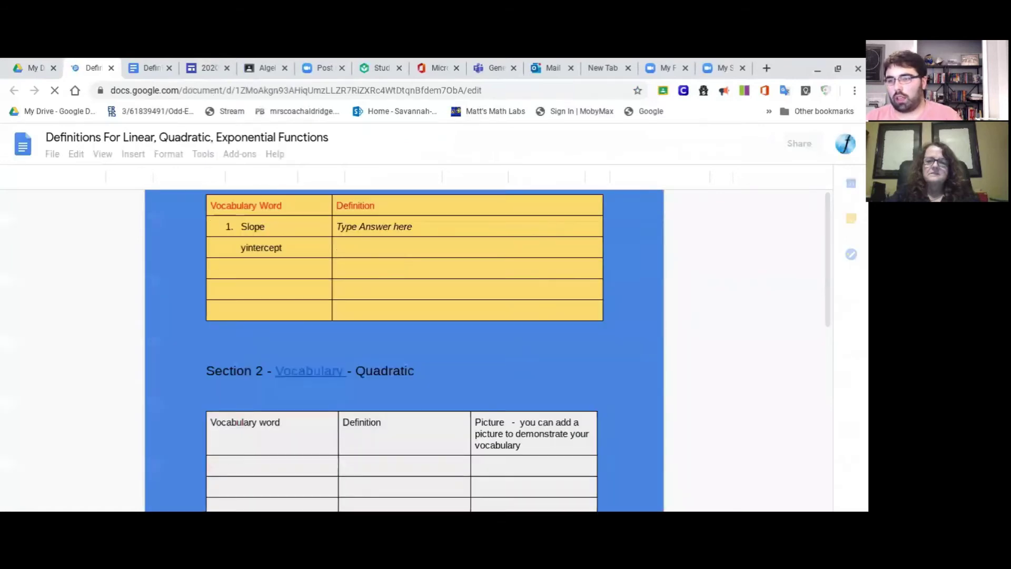
scroll(405, 351, down, 7)
scroll(405, 350, up, 5)
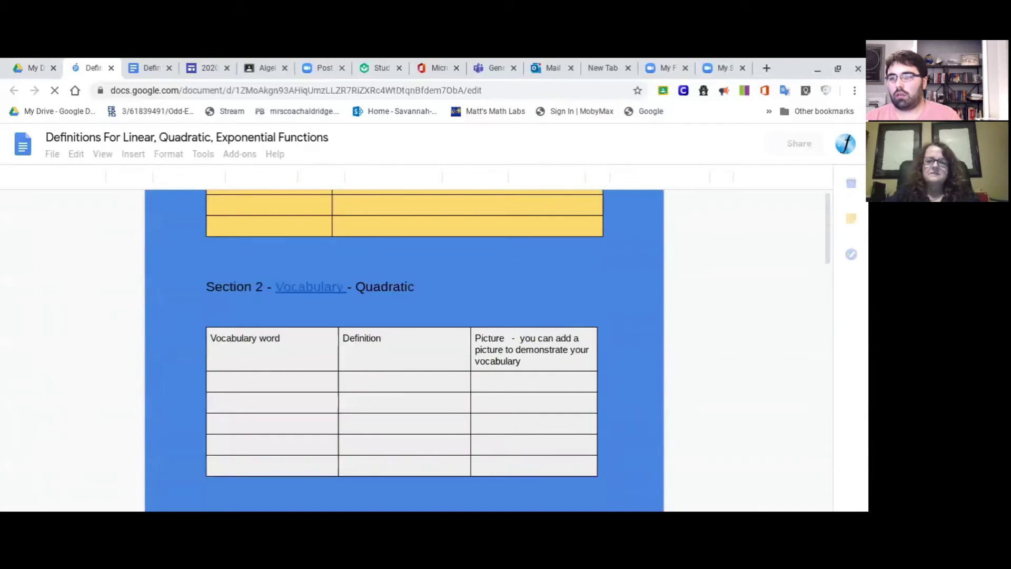
scroll(404, 350, up, 1)
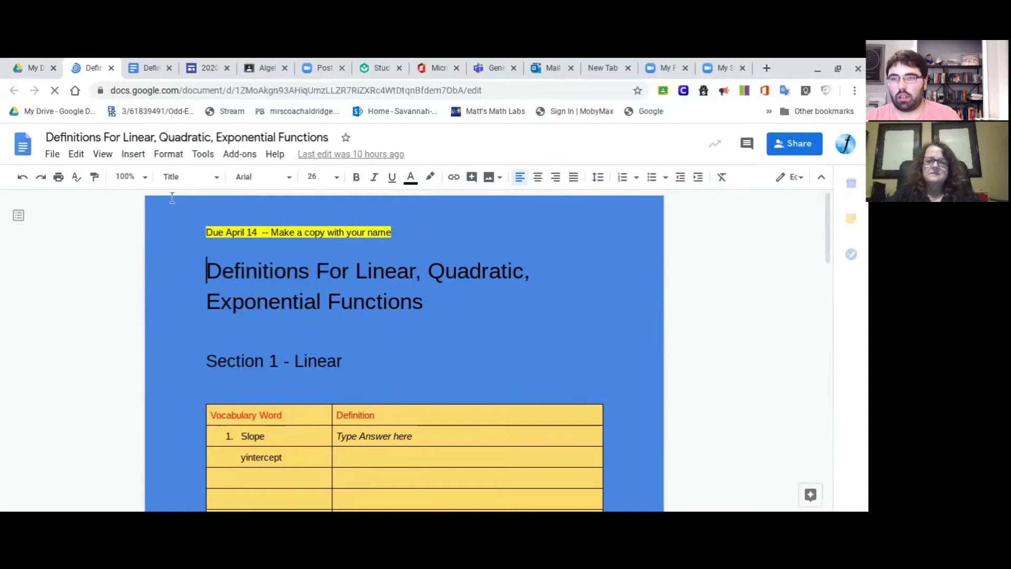
click(212, 89)
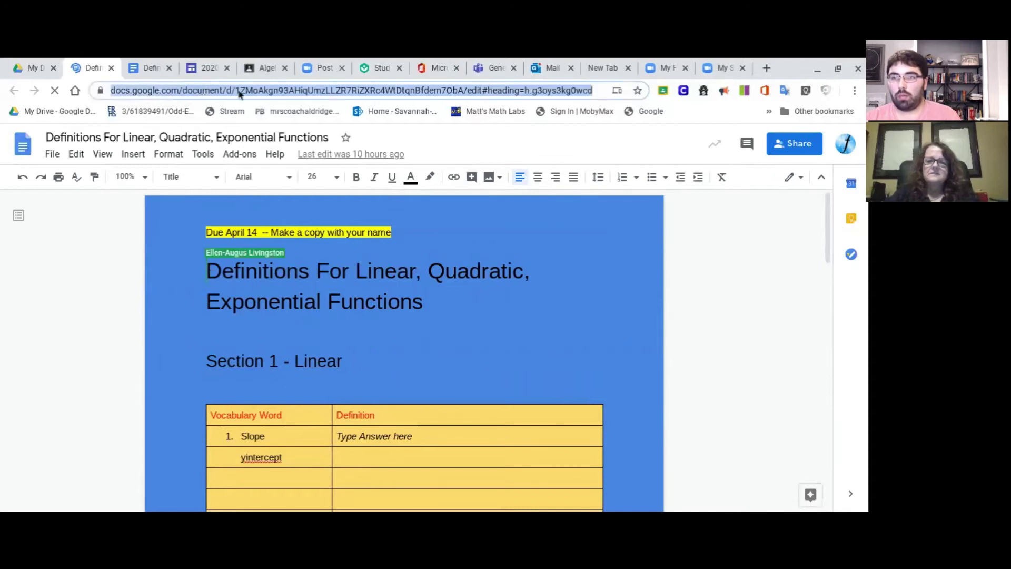
- Switch back to the Google Sites page and check the button under the vocabulary heading
click(210, 72)
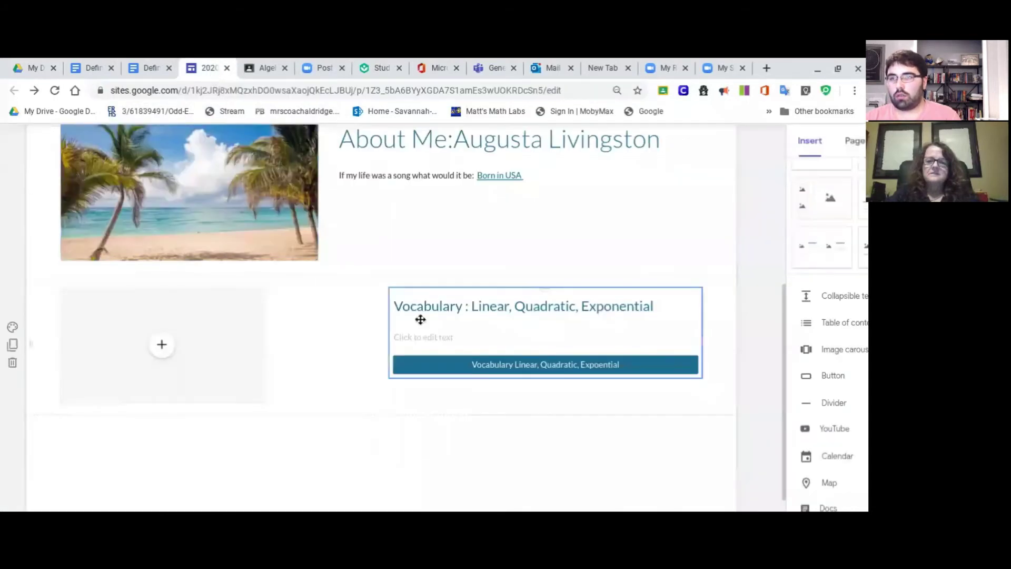
click(451, 370)
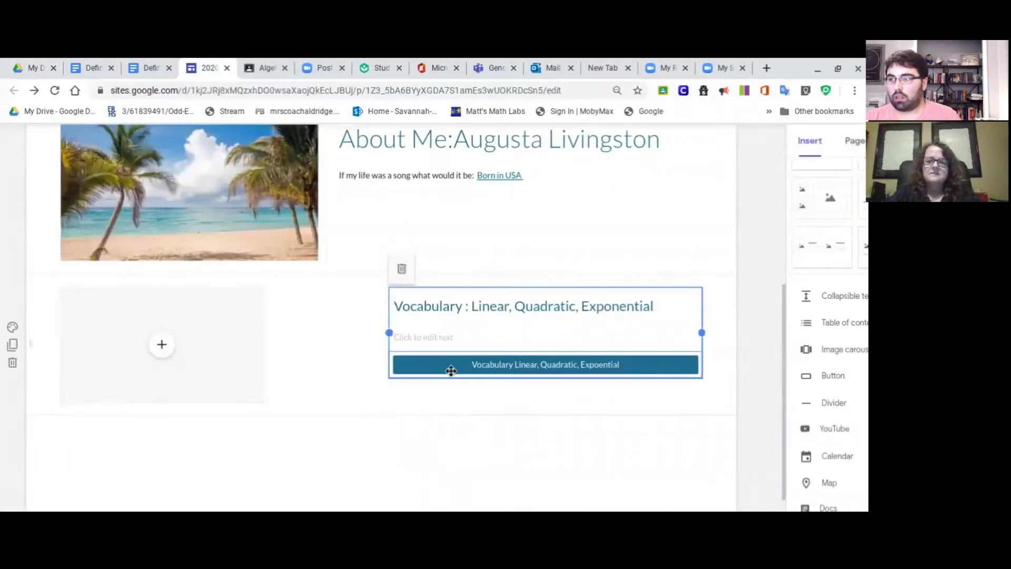
click(449, 371)
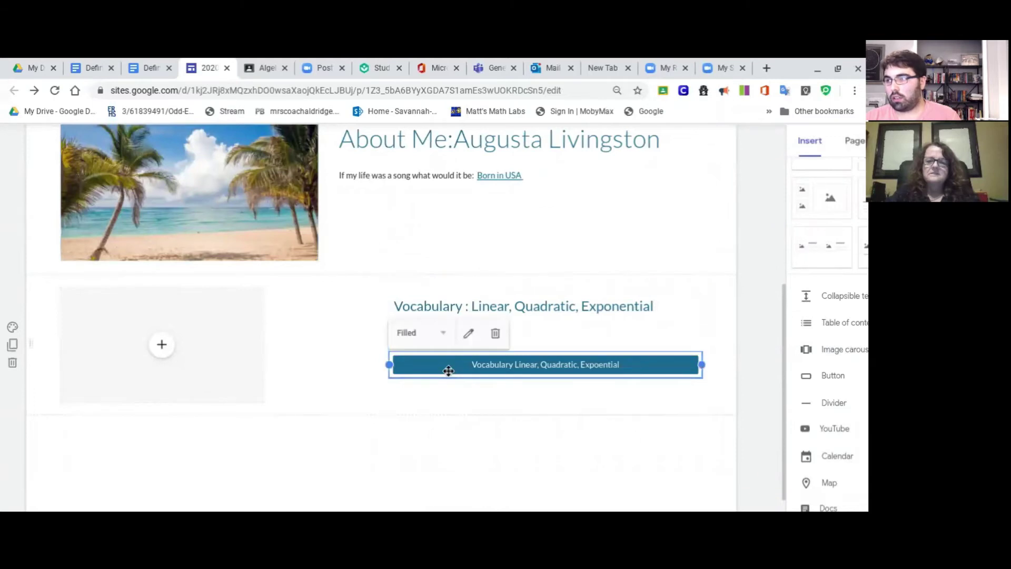
click(420, 402)
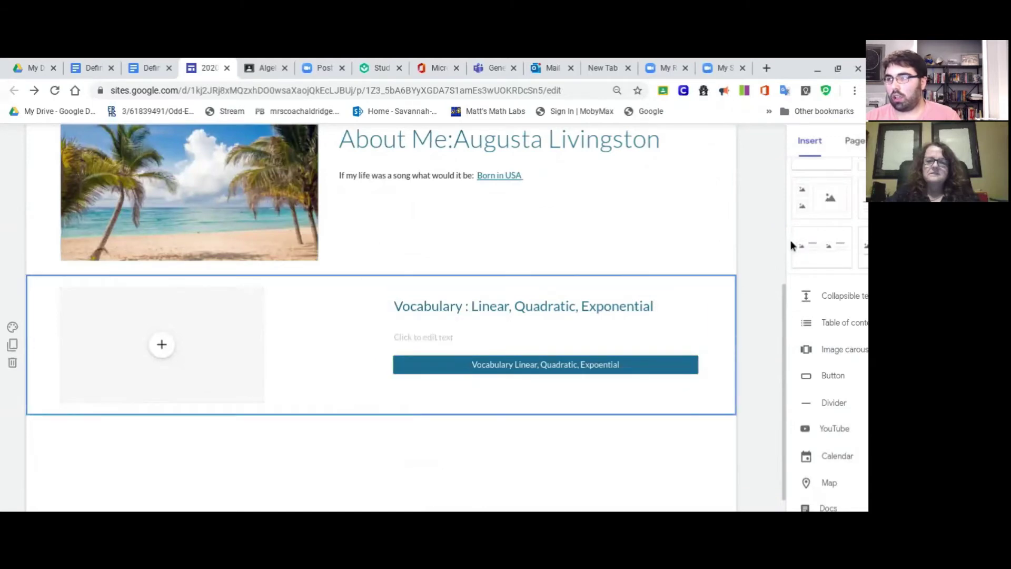
- Embed the definitions document below the vocabulary section by its copied web address
scroll(795, 242, right, 2)
scroll(806, 244, up, 3)
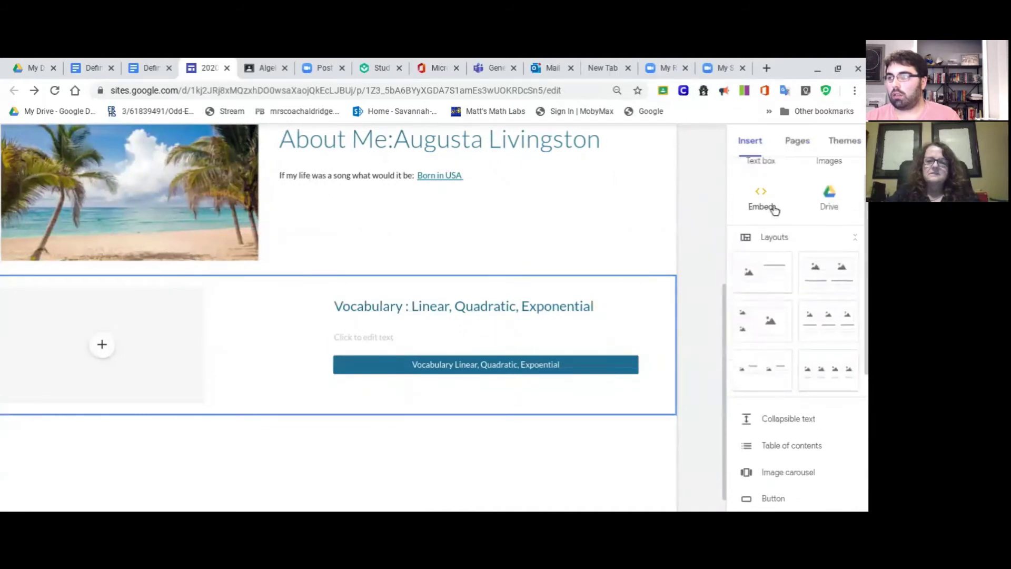
click(770, 208)
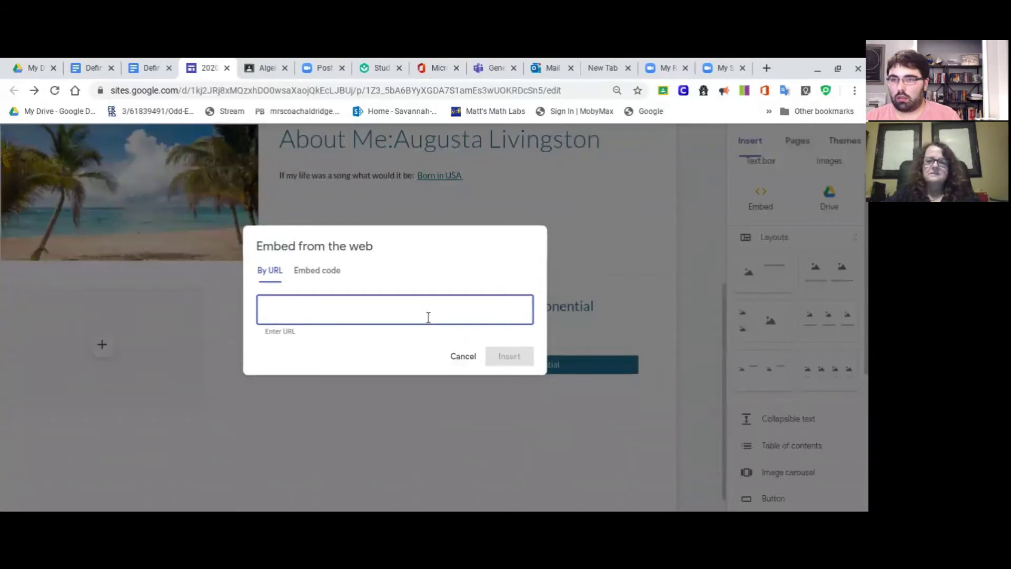
key(ctrl+v)
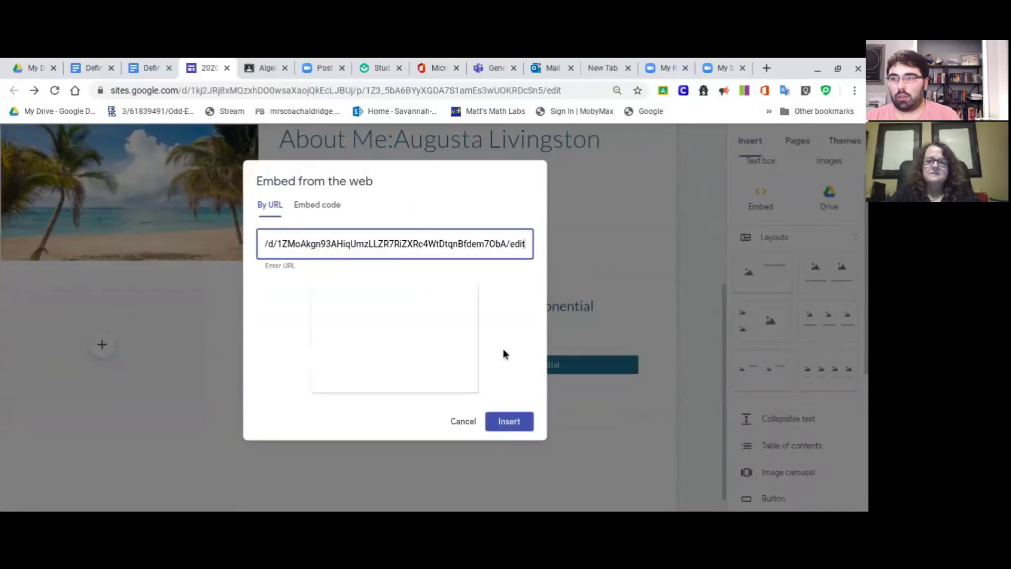
click(509, 421)
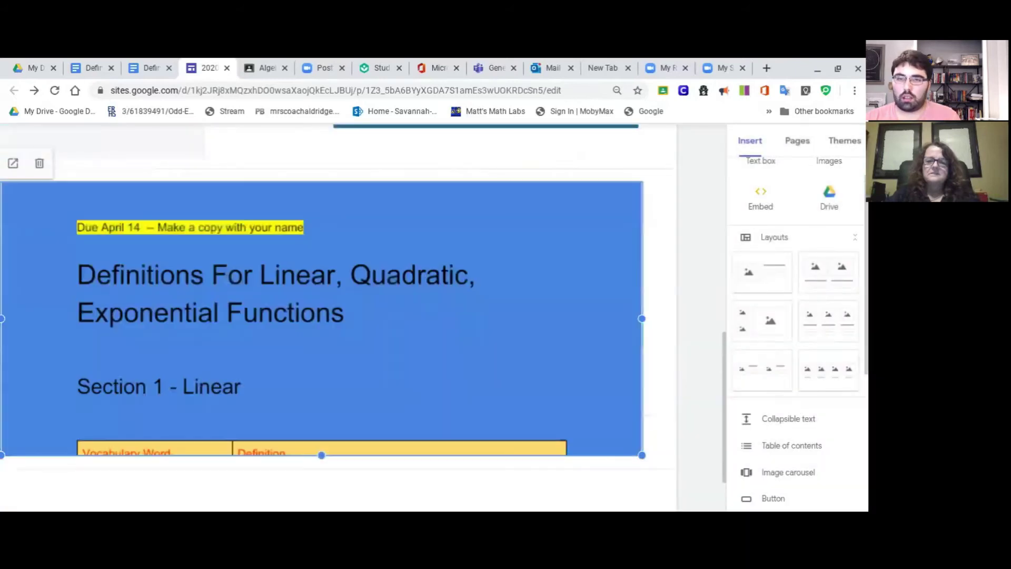
- Look over the embedded definitions document and the vocabulary section above it
scroll(322, 318, up, 3)
scroll(321, 318, down, 2)
scroll(321, 318, down, 1)
scroll(321, 318, left, 2)
scroll(321, 318, right, 2)
scroll(321, 318, left, 2)
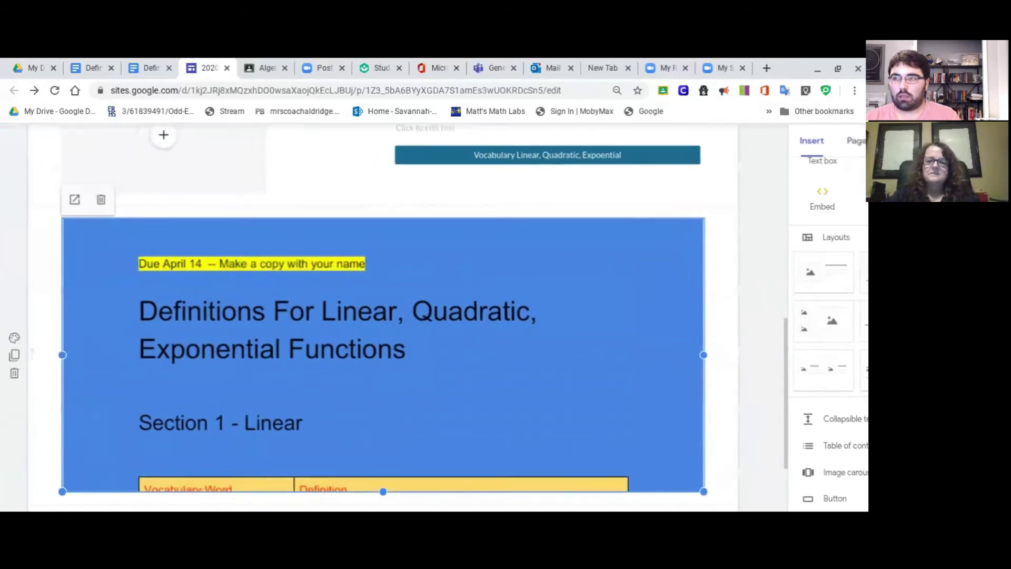
scroll(322, 318, up, 1)
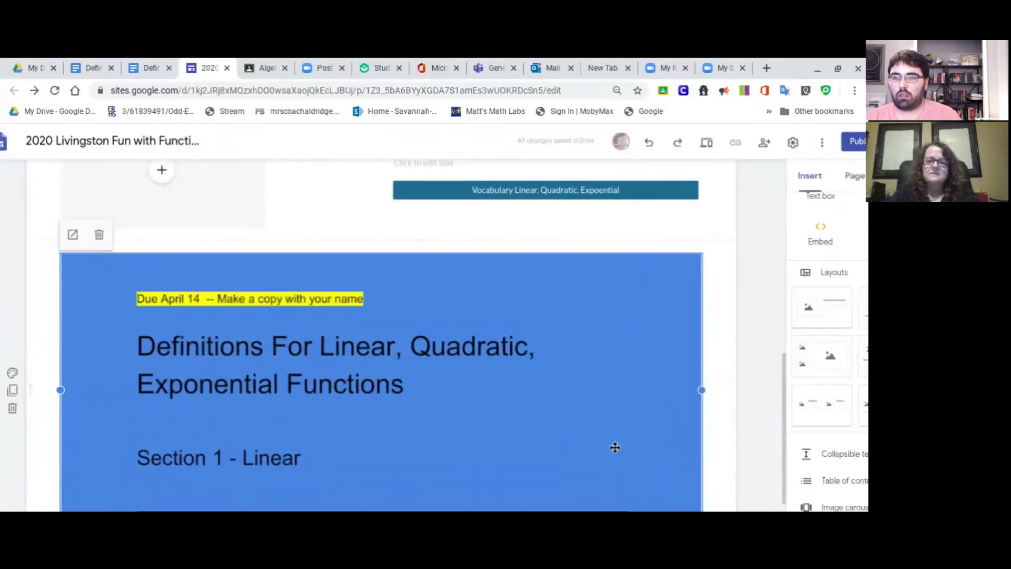
scroll(627, 416, down, 1)
scroll(627, 416, up, 2)
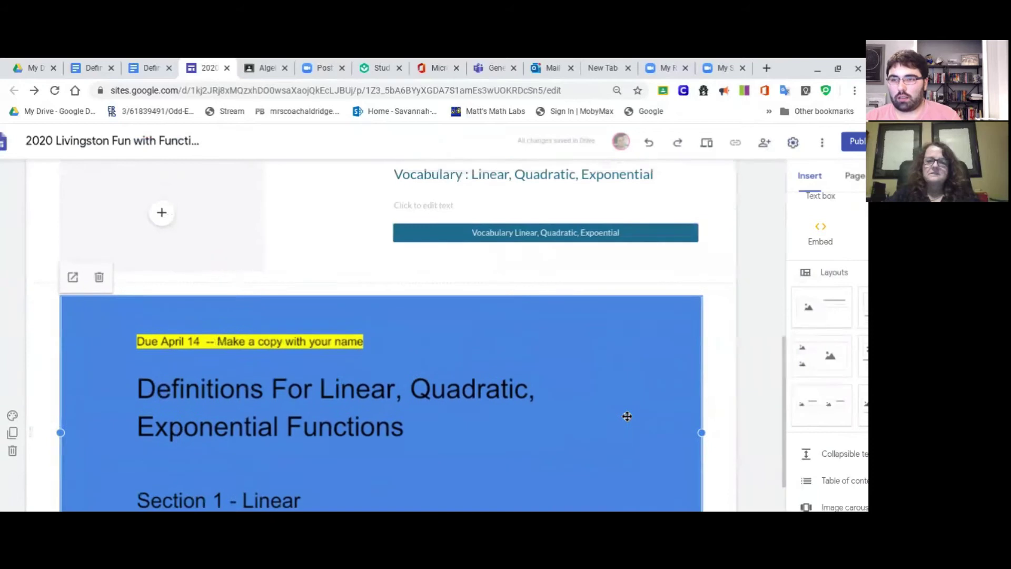
scroll(382, 337, down, 2)
scroll(382, 337, up, 2)
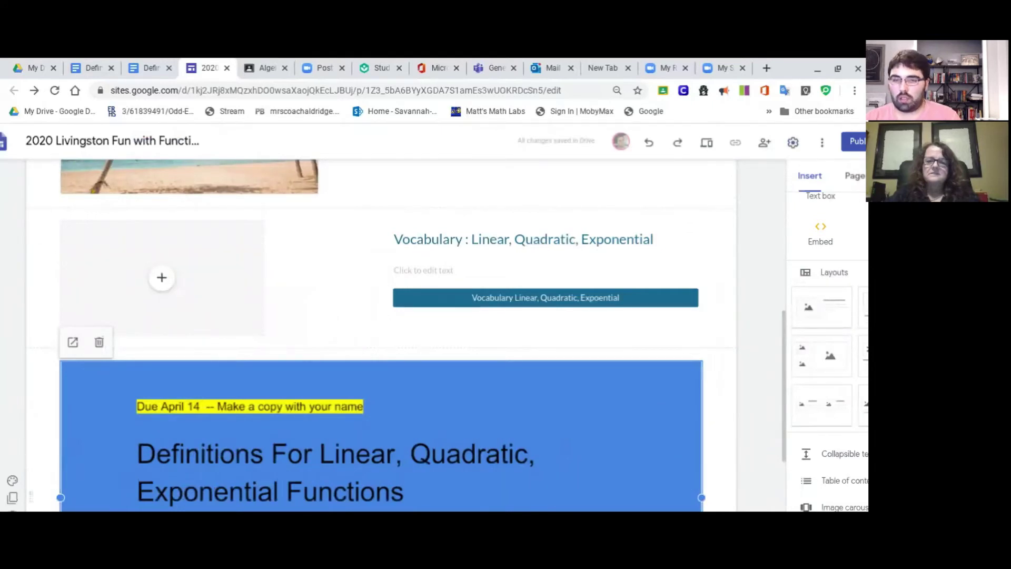
scroll(369, 336, up, 3)
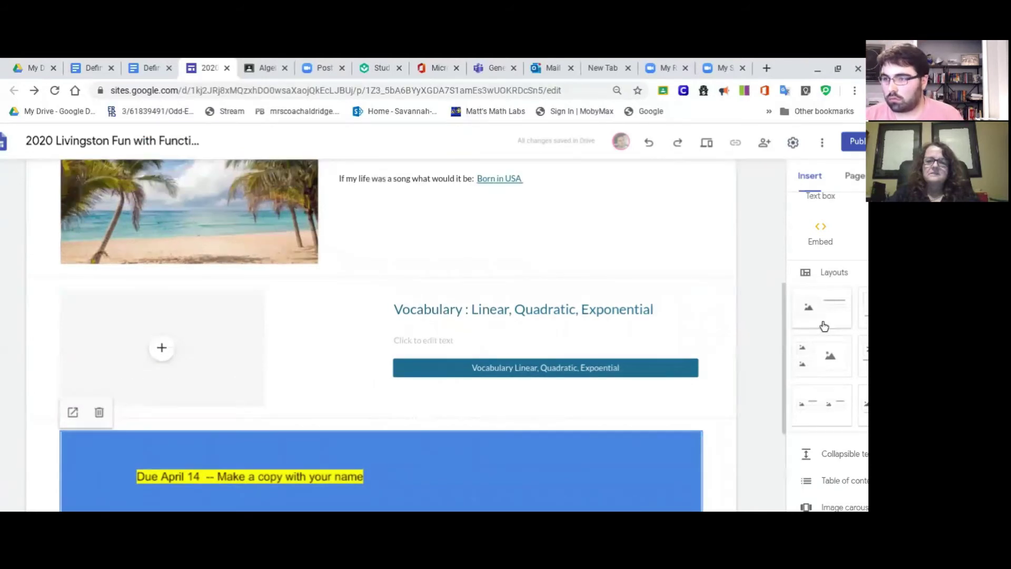
scroll(824, 326, down, 1)
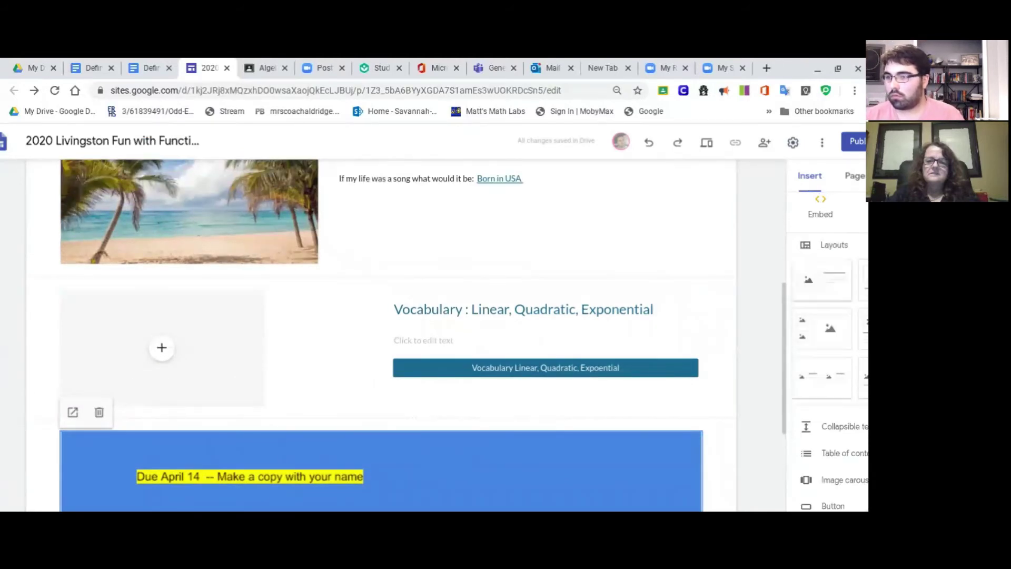
scroll(851, 346, up, 2)
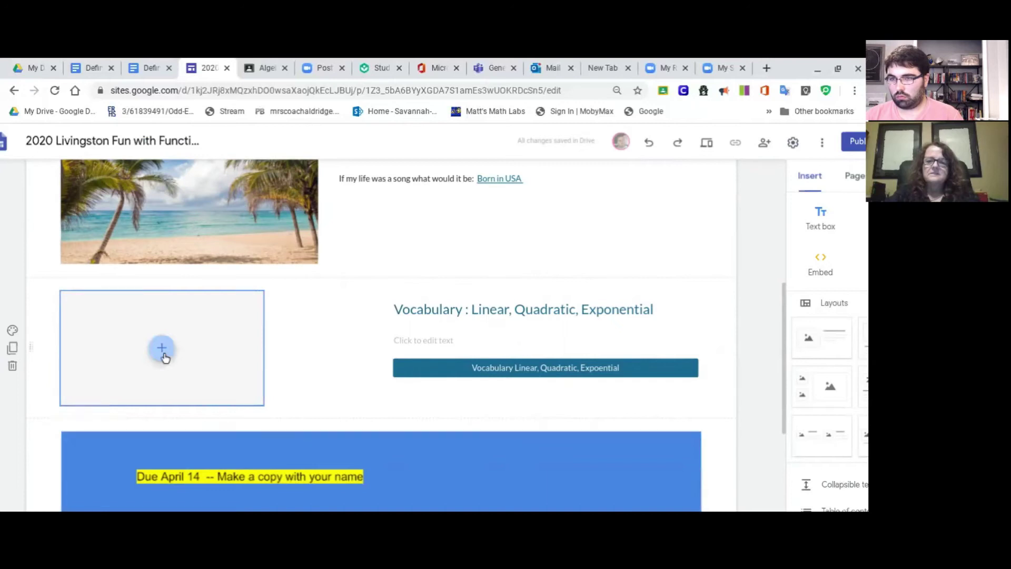
- Start adding a YouTube video to the vocabulary section's empty placeholder, browse the "quadartic formula song" results and select "815 Quadratic formula song"
click(163, 356)
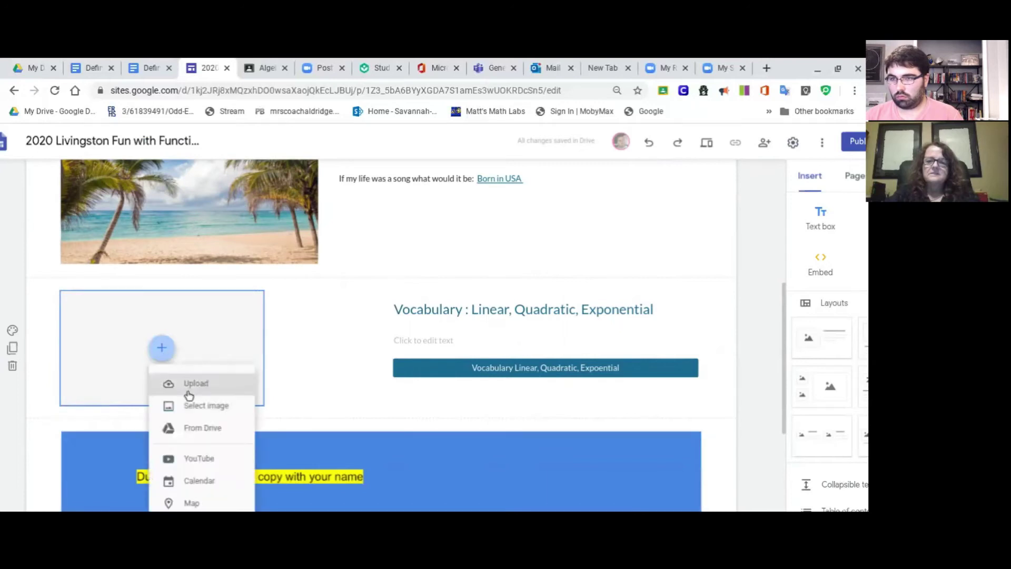
scroll(192, 412, down, 1)
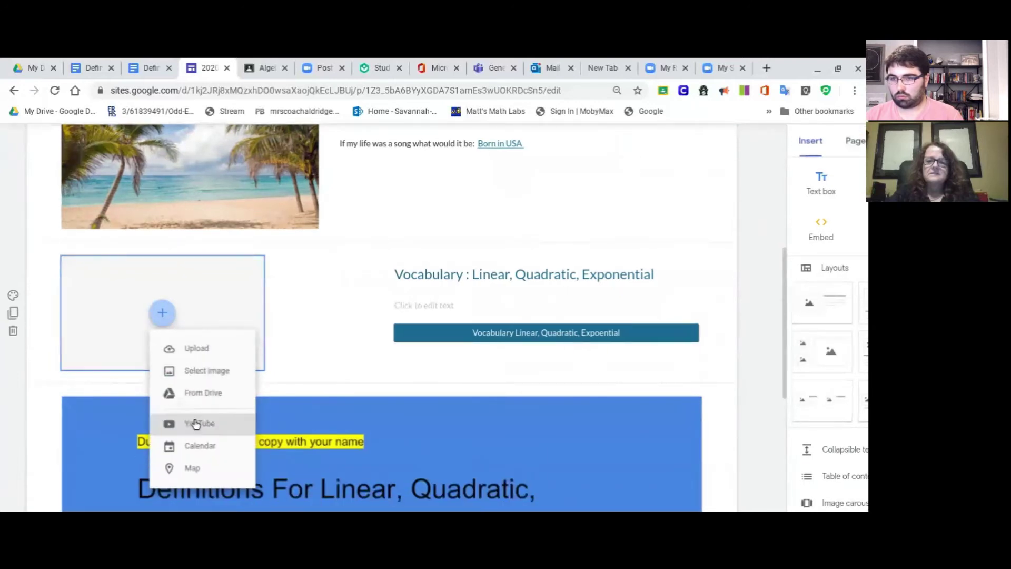
click(196, 424)
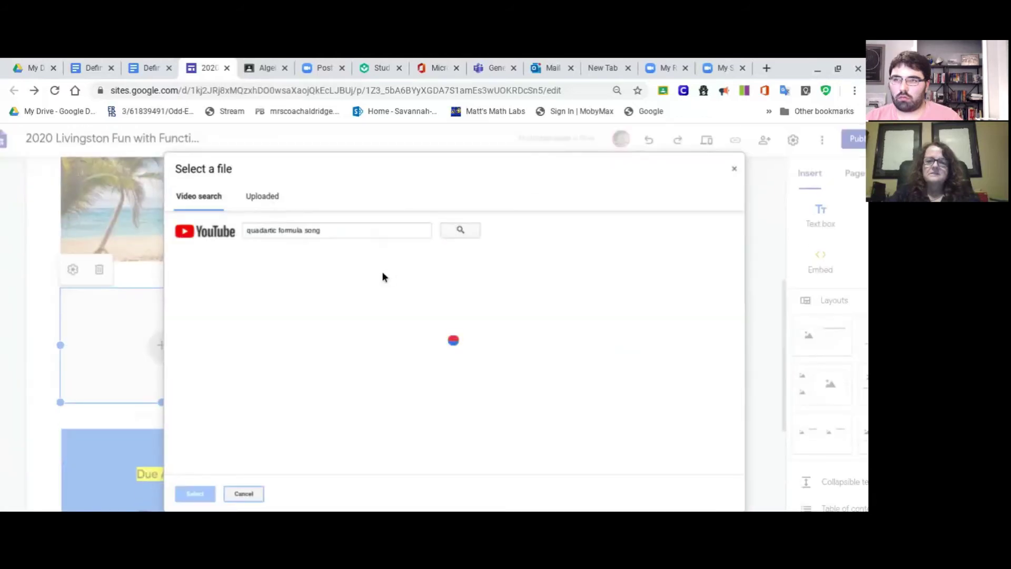
scroll(255, 310, down, 3)
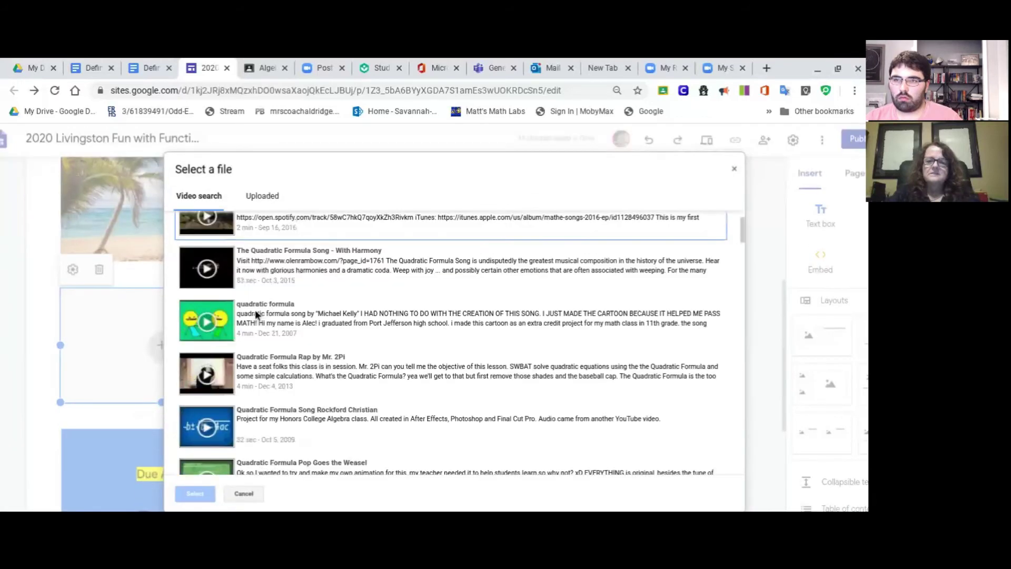
scroll(255, 309, up, 1)
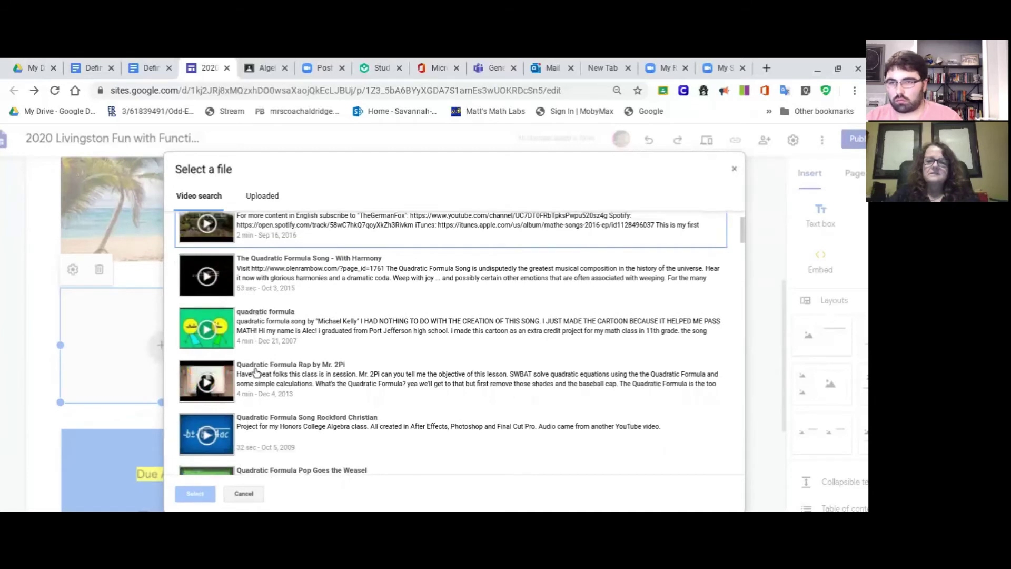
scroll(259, 417, down, 5)
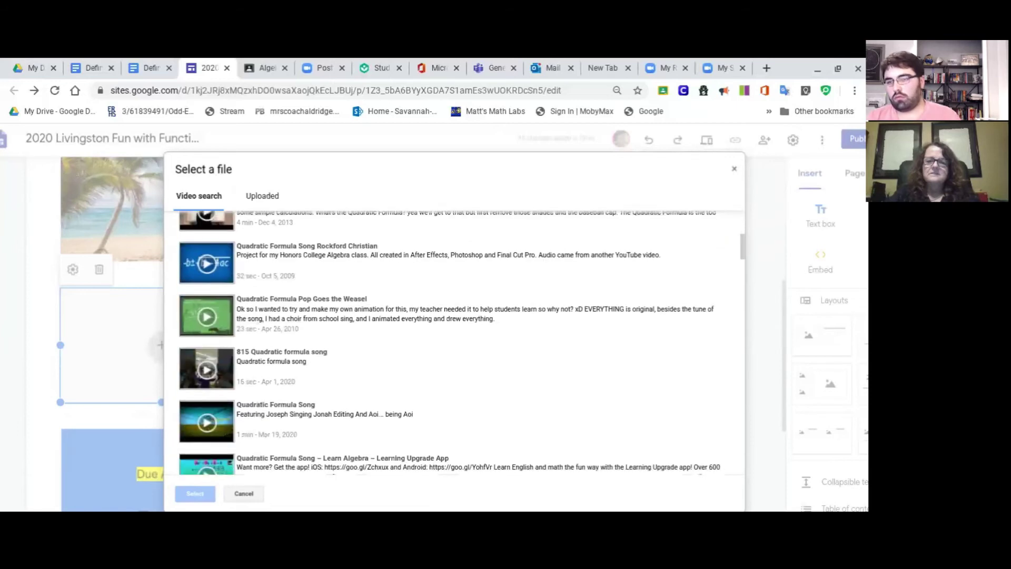
click(266, 359)
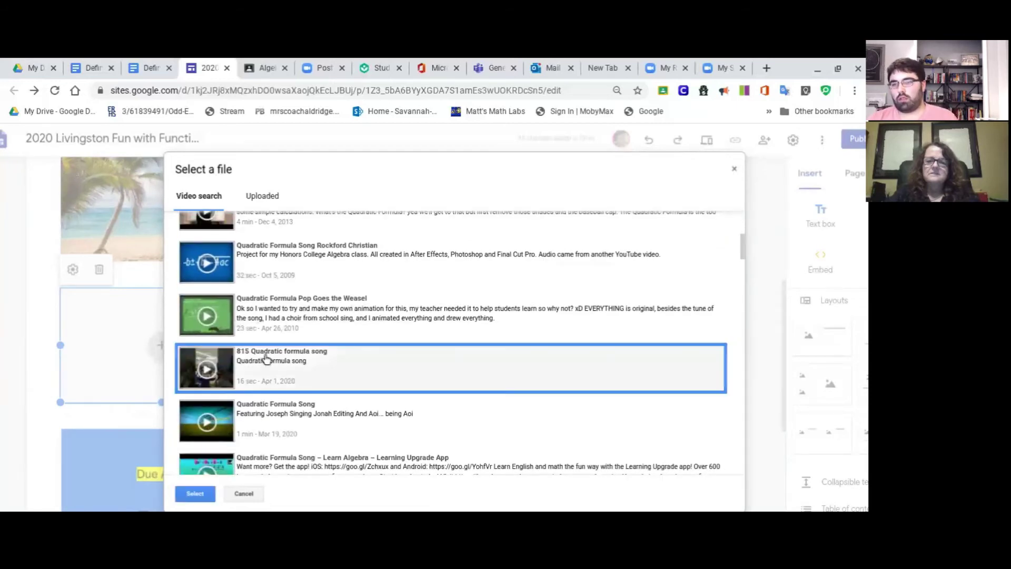
- Check the account's uploaded videos and return to the YouTube video search
click(266, 197)
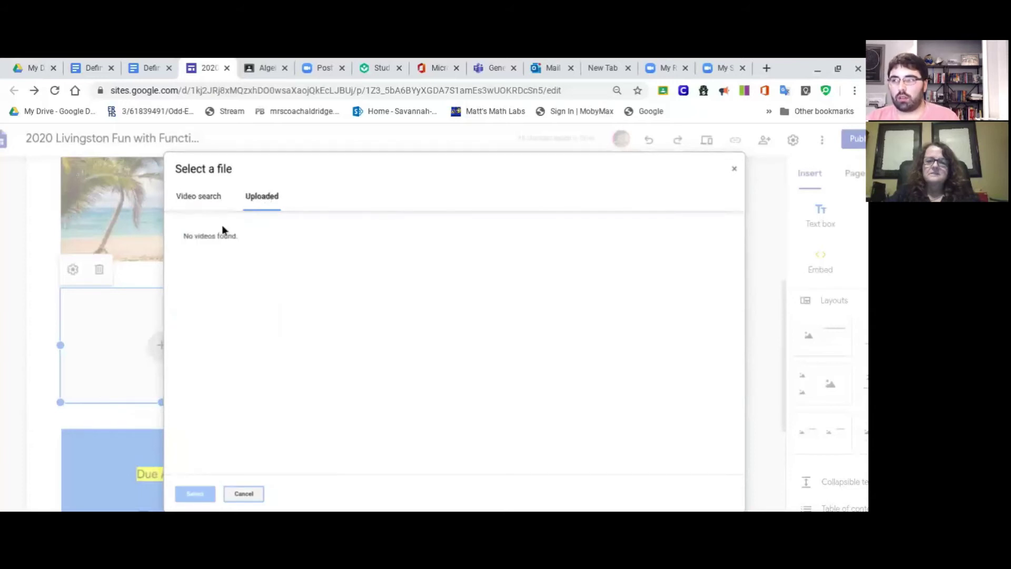
click(211, 202)
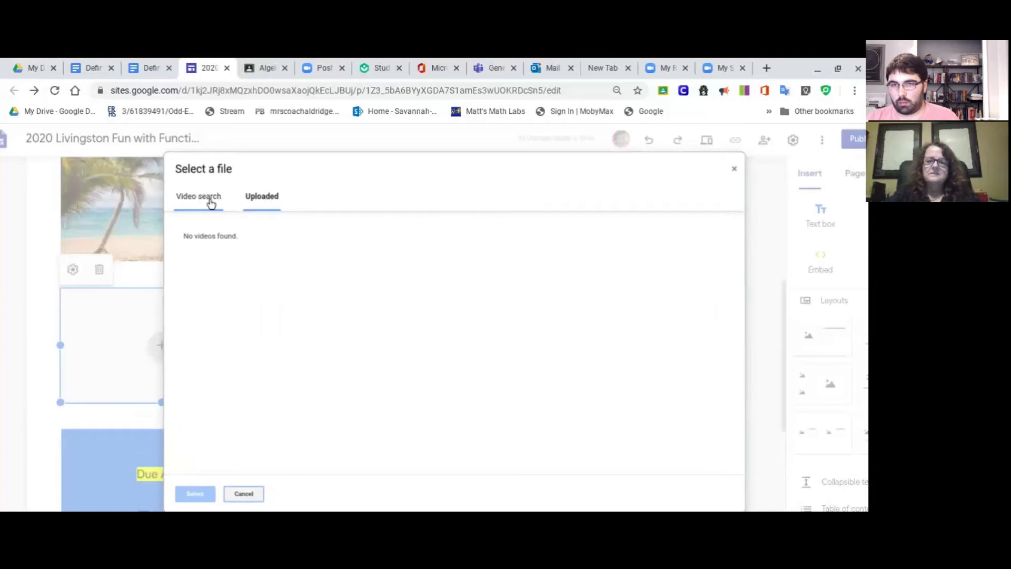
click(262, 202)
click(214, 201)
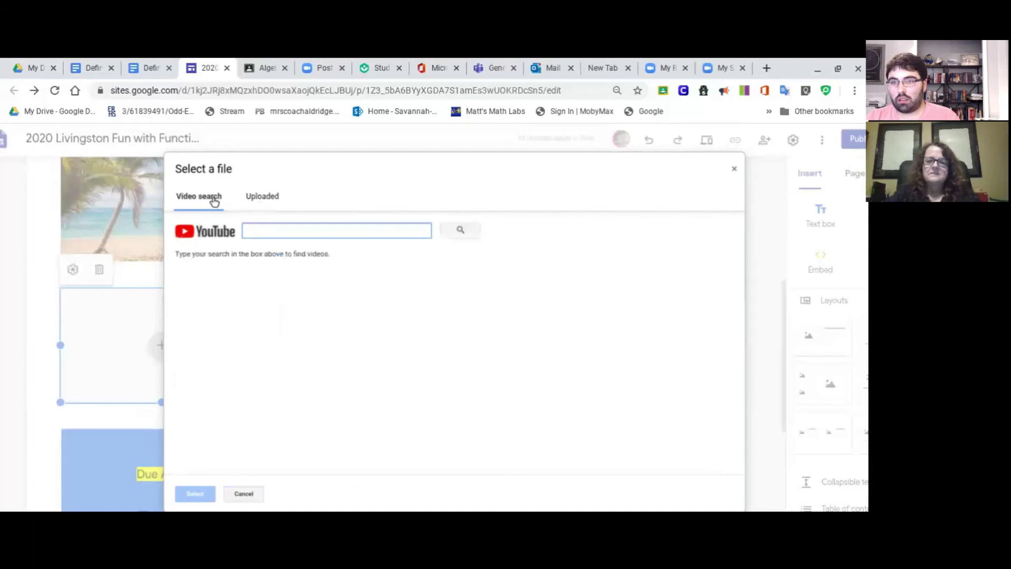
- Search YouTube for "quadratic formula song"
click(383, 231)
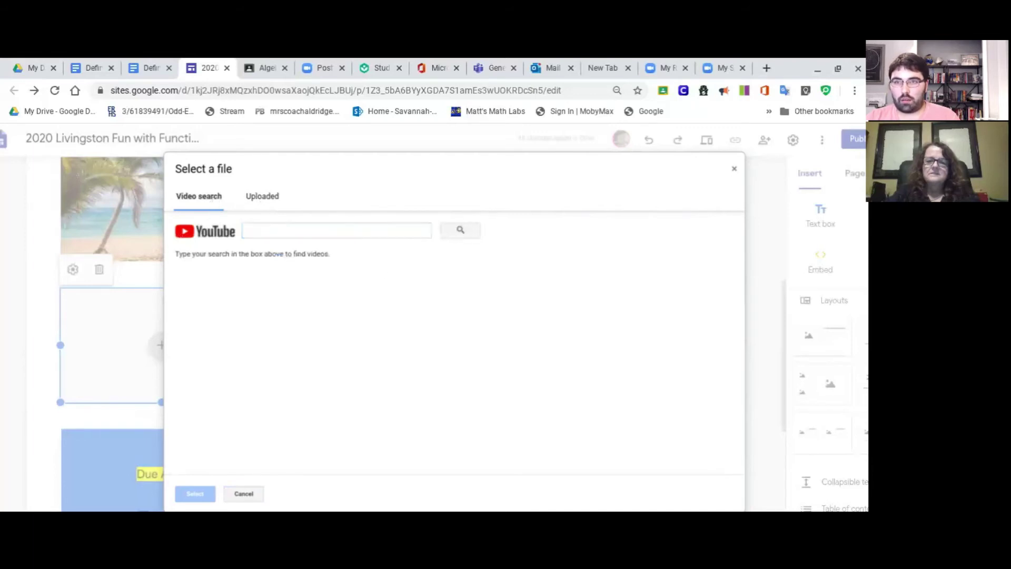
click(356, 237)
text(quadratic)
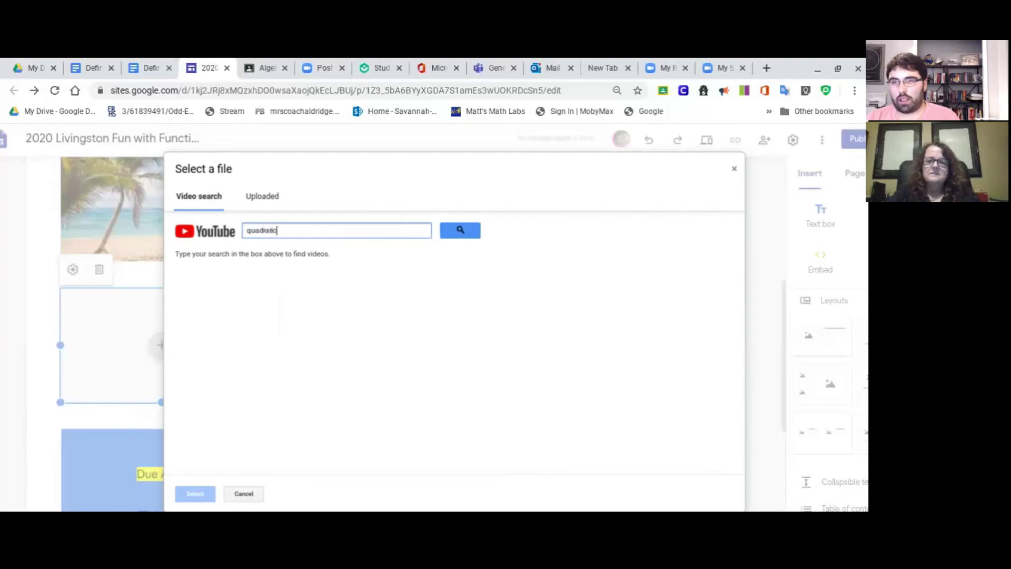
text( forumula)
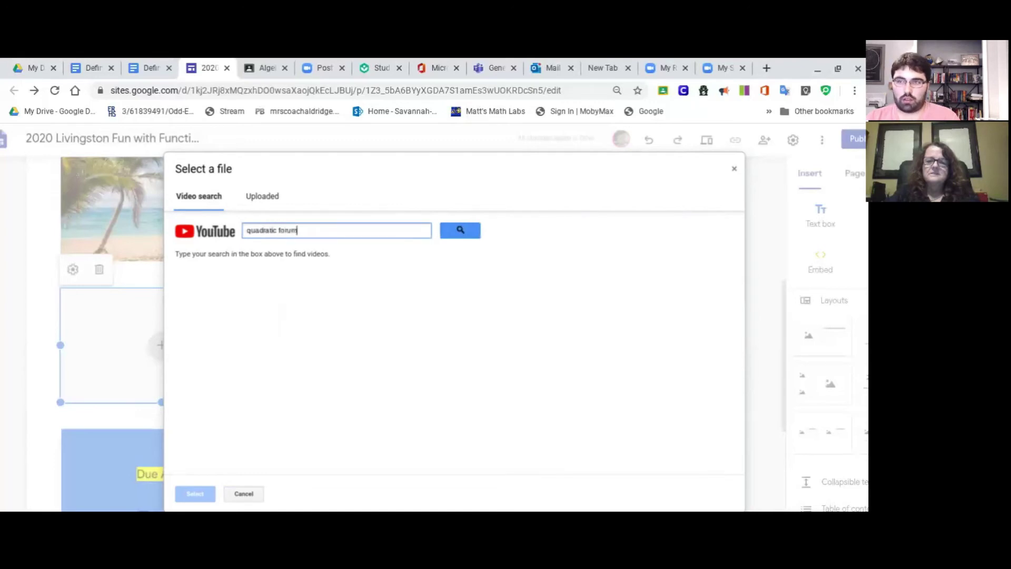
key(BackSpace)
key(BackSpace)
key(BackSpace)
key(BackSpace)
key(BackSpace)
key(BackSpace)
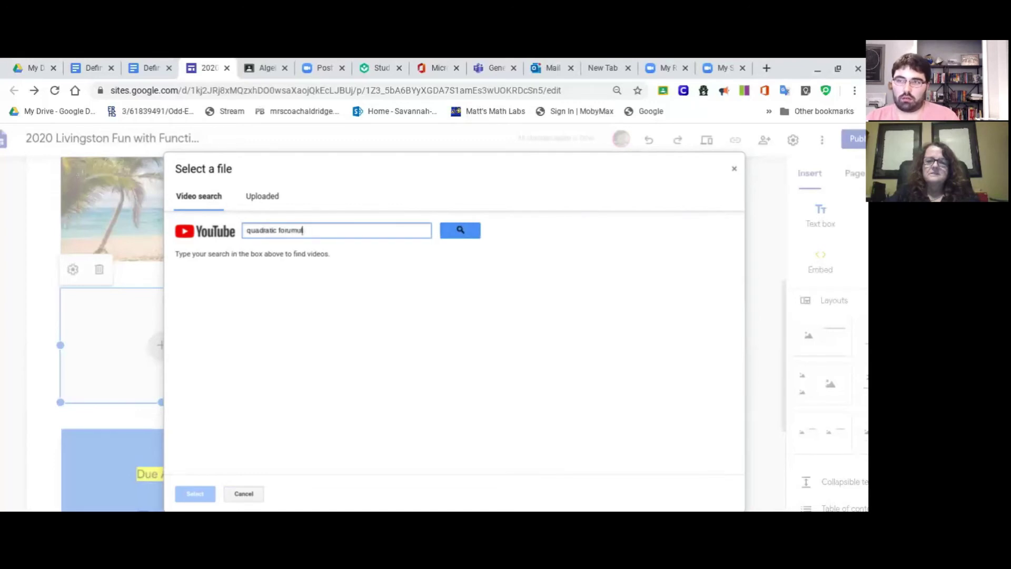
text(mula)
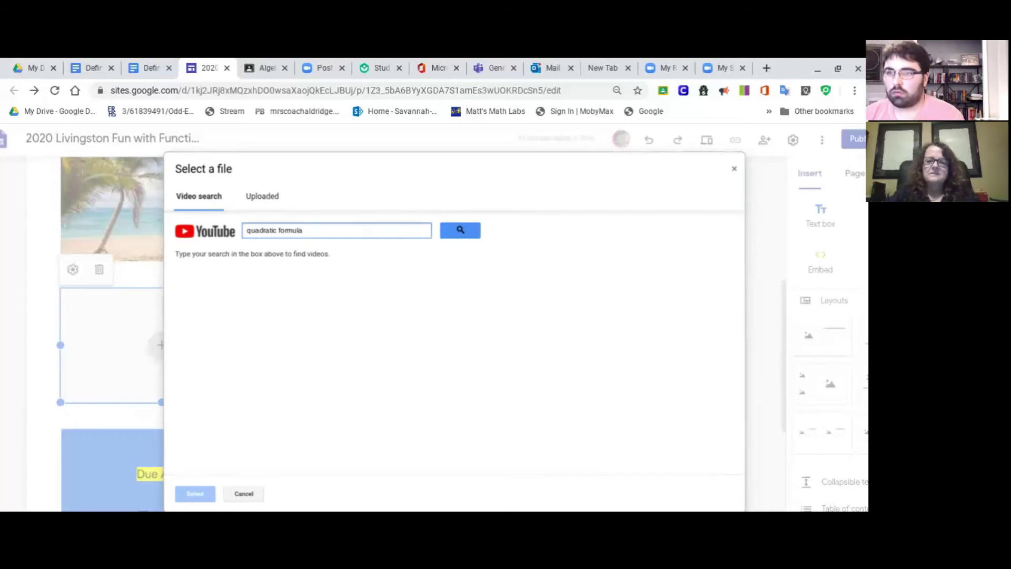
text(song)
click(466, 234)
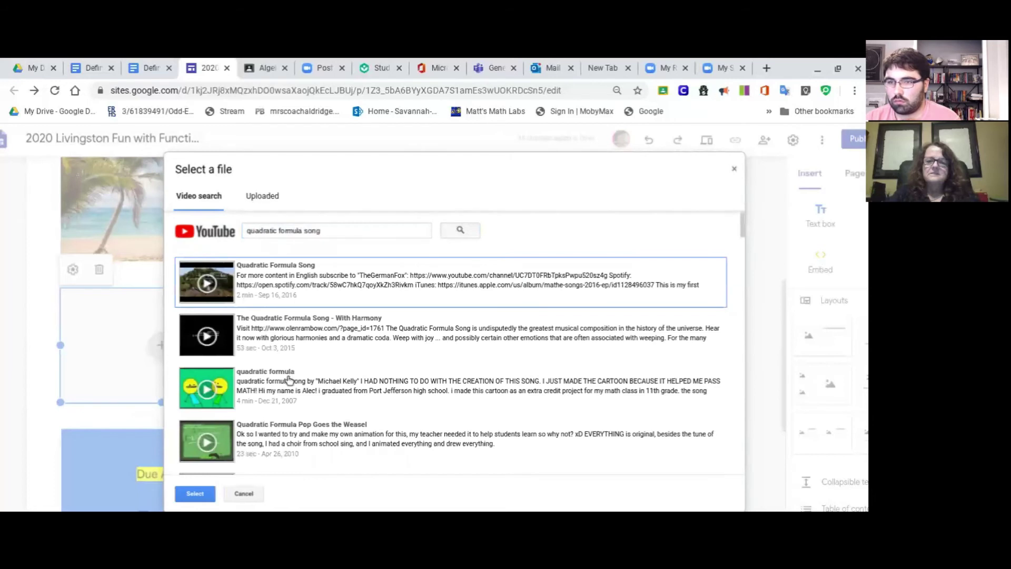
- Insert the "Quadratic Formula Pop Goes the Weasel" video into the vocabulary section's placeholder
click(288, 379)
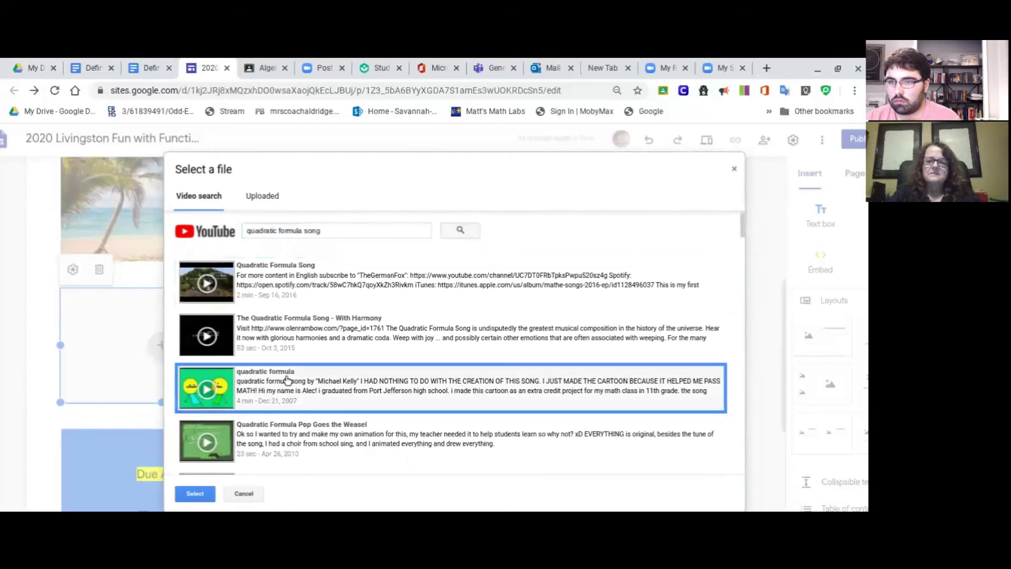
click(255, 433)
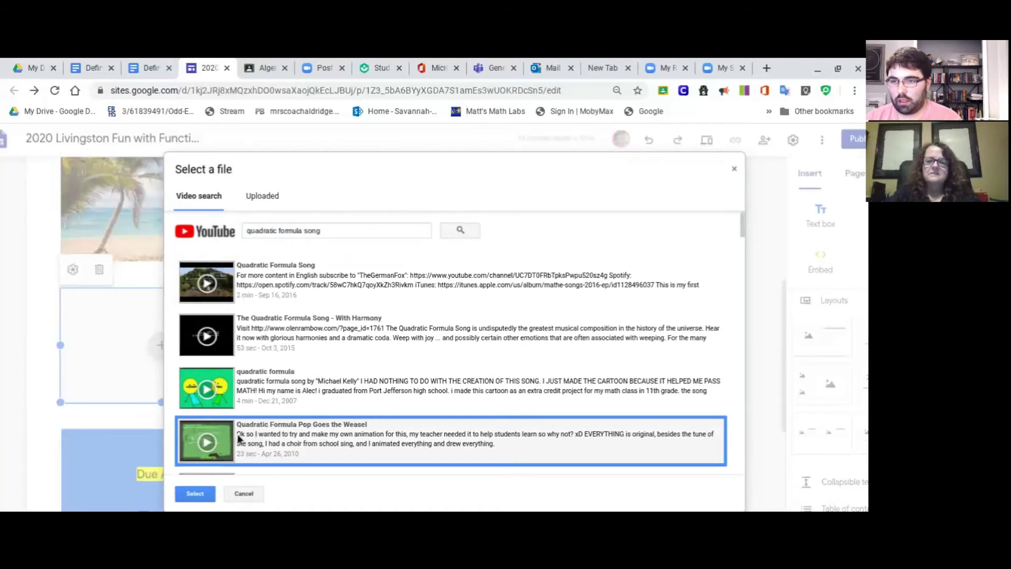
scroll(237, 438, down, 3)
click(198, 500)
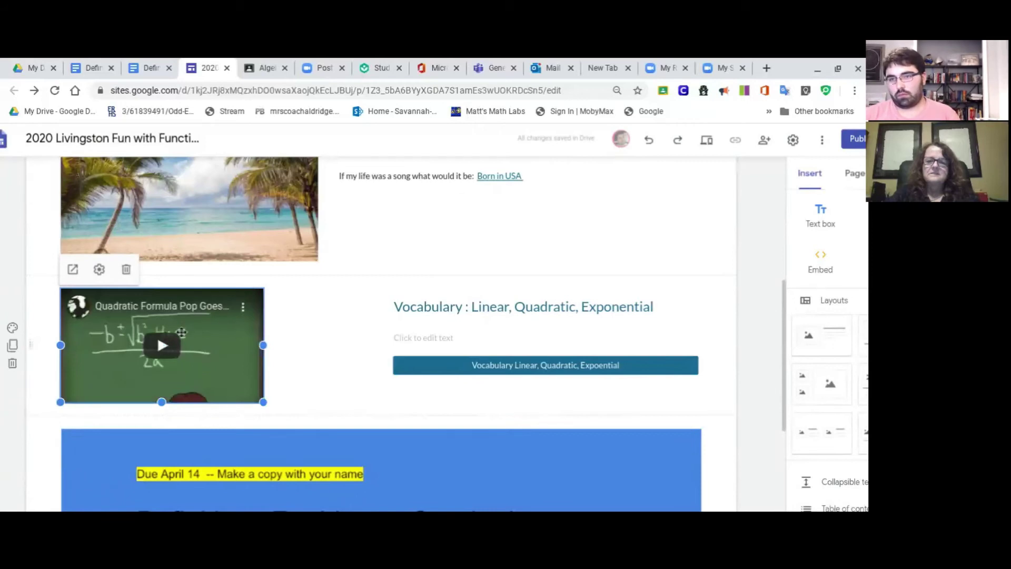
- Look over the vocabulary section with its video, button and the embedded definitions document beneath
scroll(211, 348, down, 1)
scroll(211, 347, up, 1)
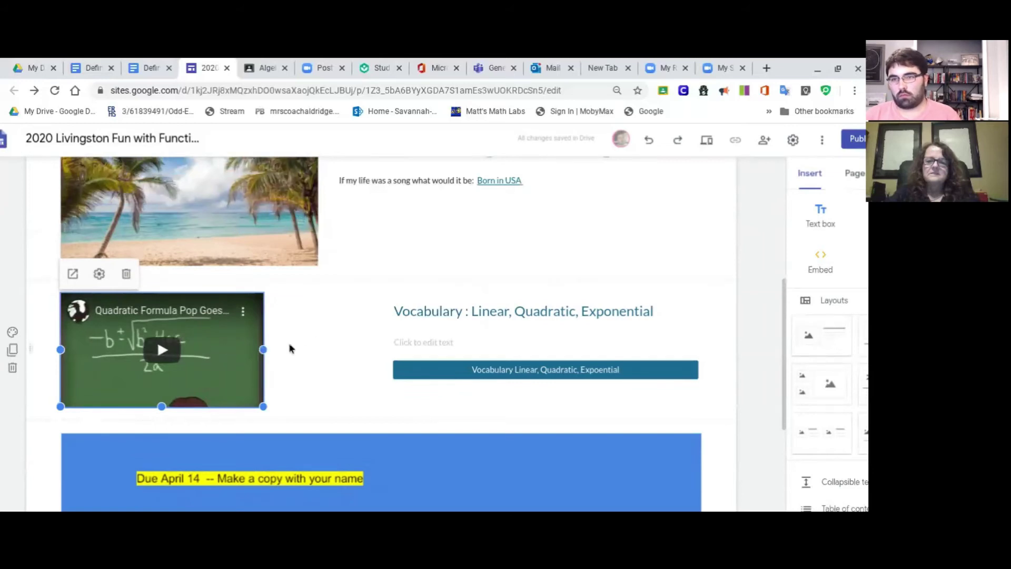
scroll(289, 348, down, 1)
scroll(289, 348, up, 2)
scroll(289, 348, down, 1)
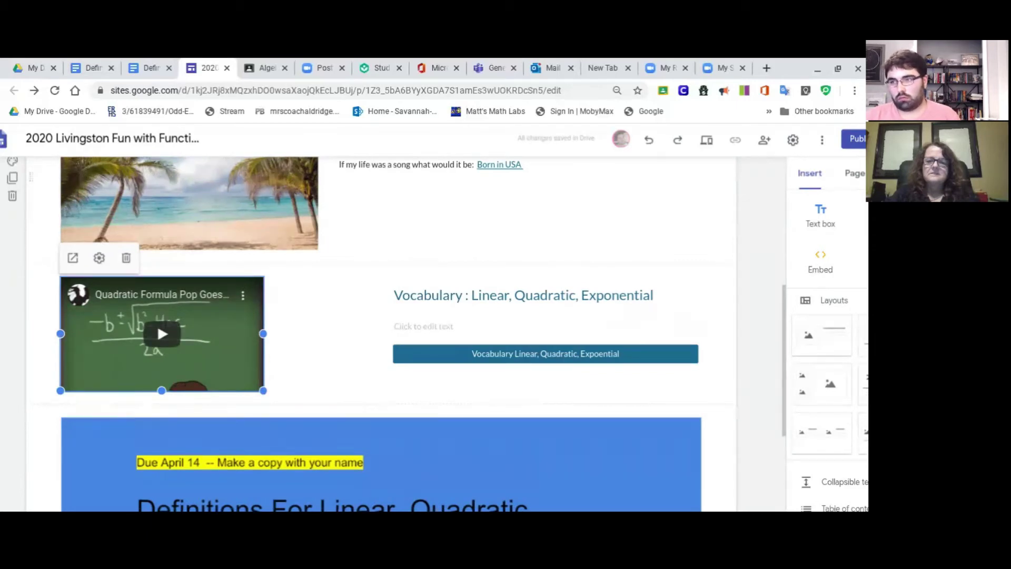
scroll(426, 260, down, 3)
scroll(426, 259, up, 3)
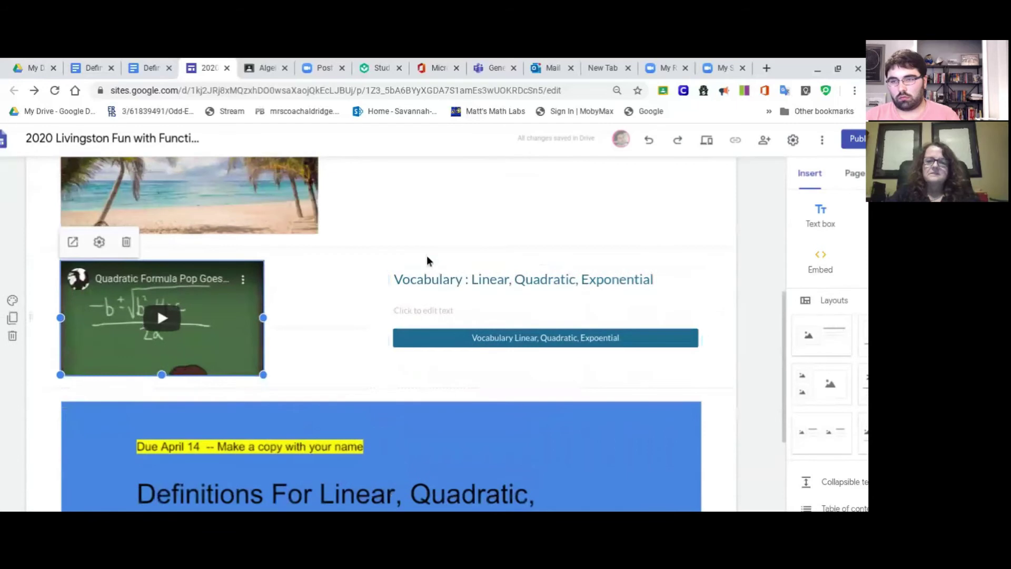
scroll(299, 261, down, 1)
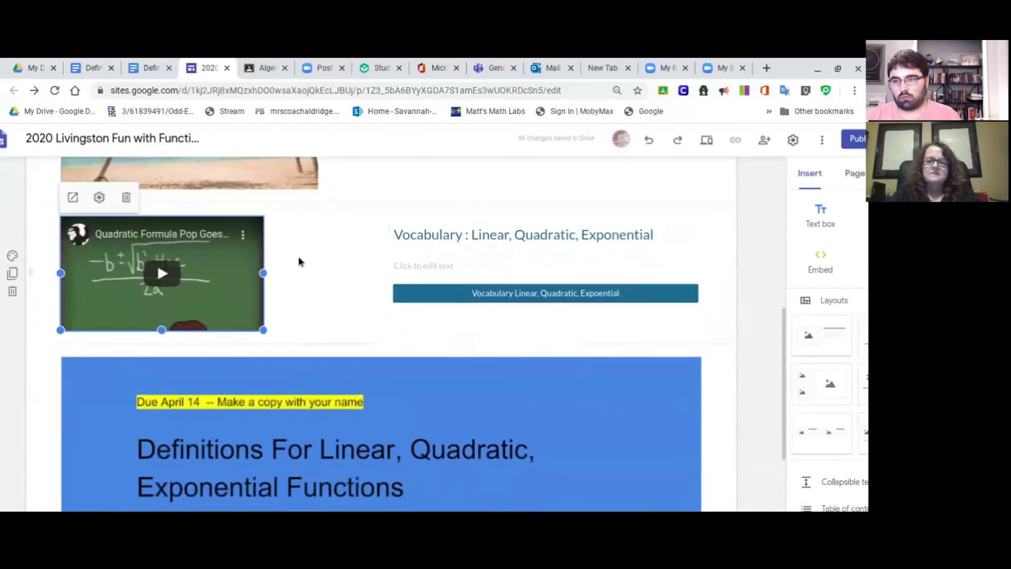
scroll(308, 263, down, 2)
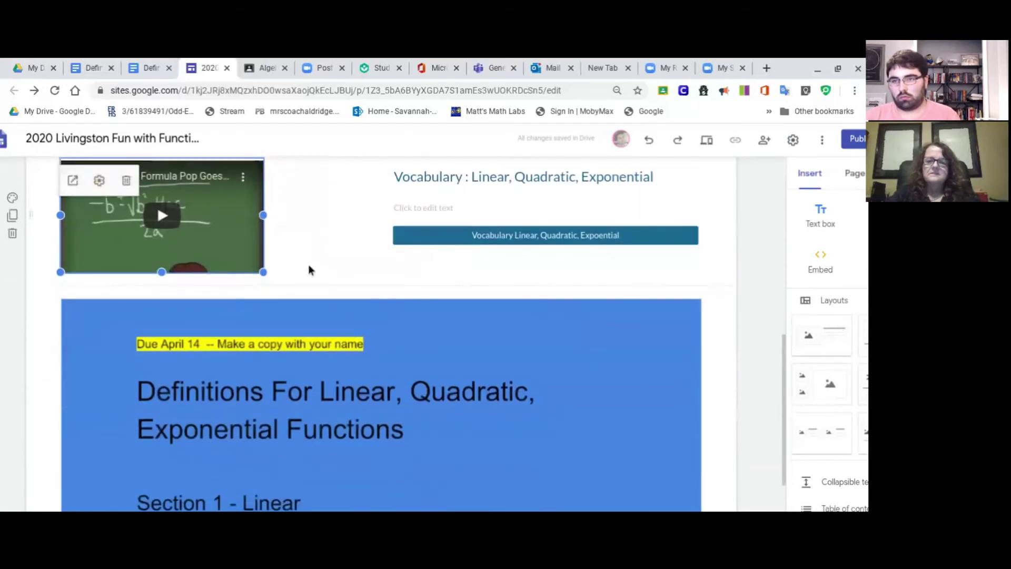
- Delete the section with the embedded definitions document beneath the vocabulary section
scroll(309, 264, up, 2)
scroll(308, 265, down, 4)
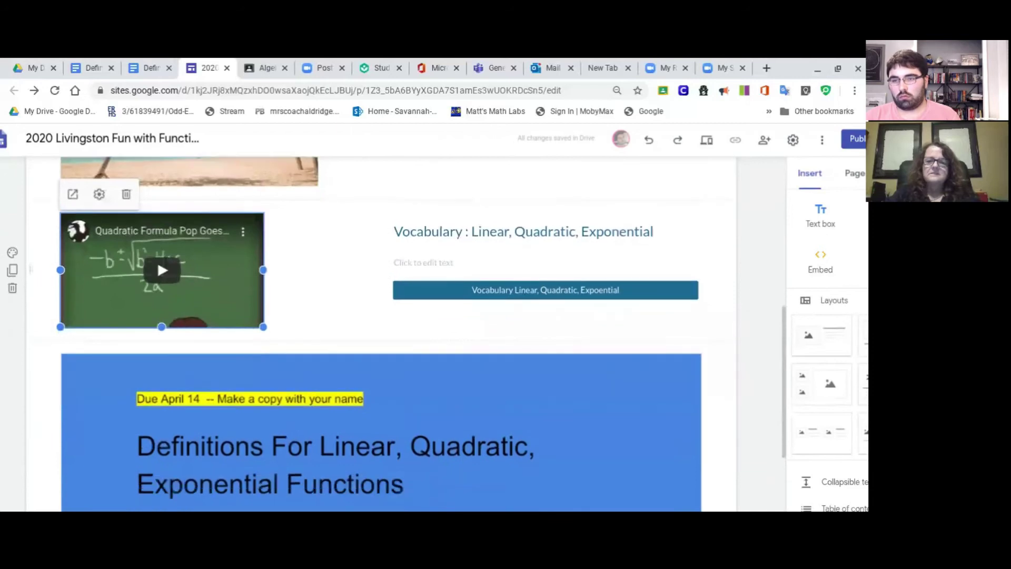
scroll(308, 265, up, 3)
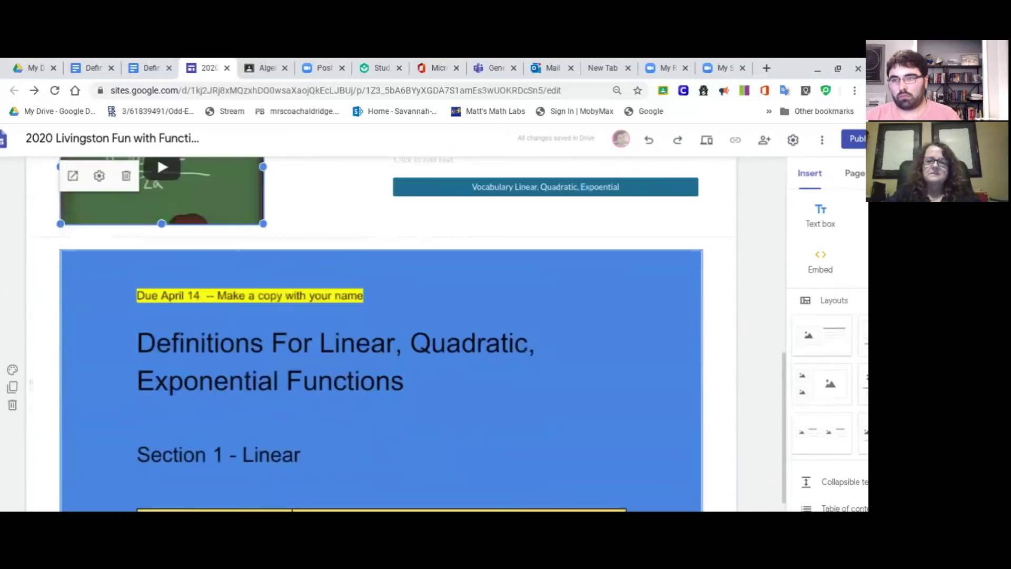
scroll(309, 265, down, 3)
scroll(309, 265, down, 1)
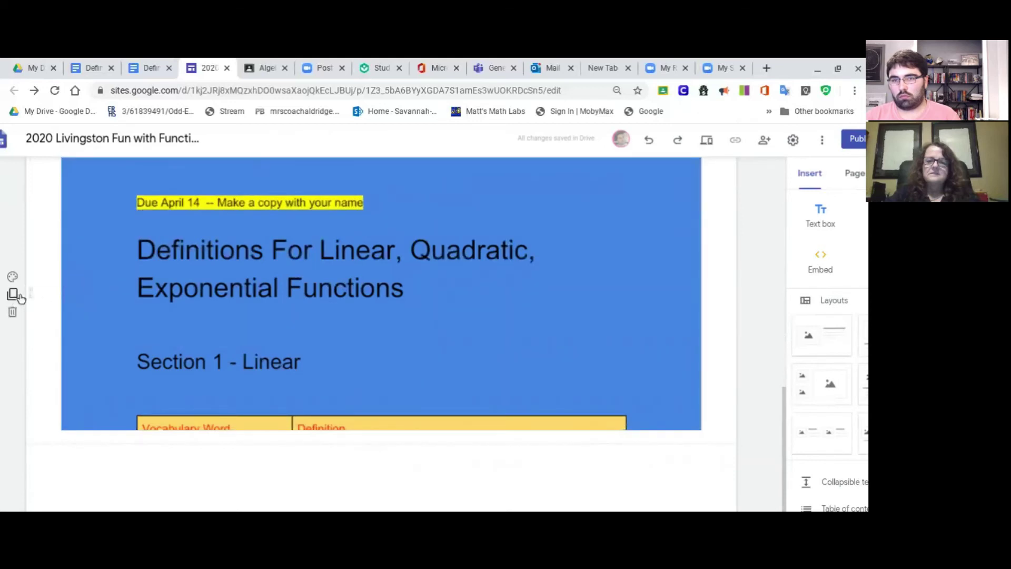
click(12, 313)
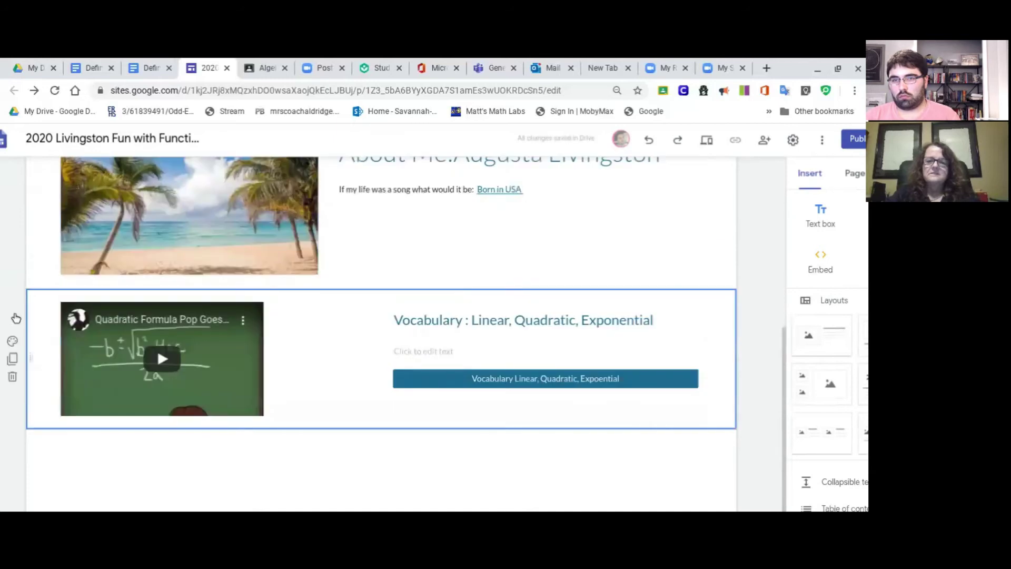
- Try the Aristotle, Diplomat, Vision and Impression themes on the site, and reapply the Simple theme
scroll(16, 318, right, 1)
scroll(16, 318, left, 1)
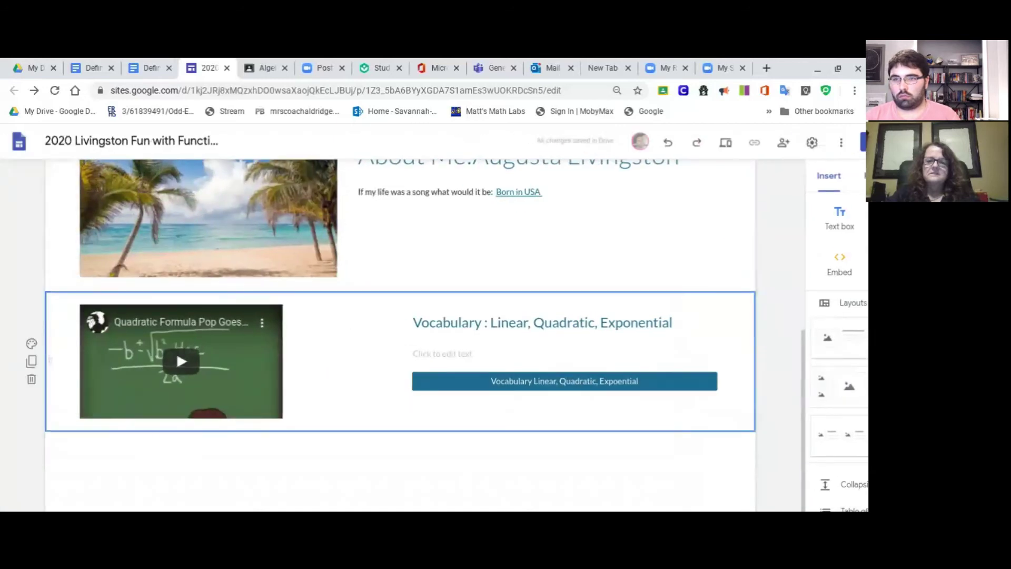
scroll(16, 318, up, 1)
scroll(400, 337, up, 5)
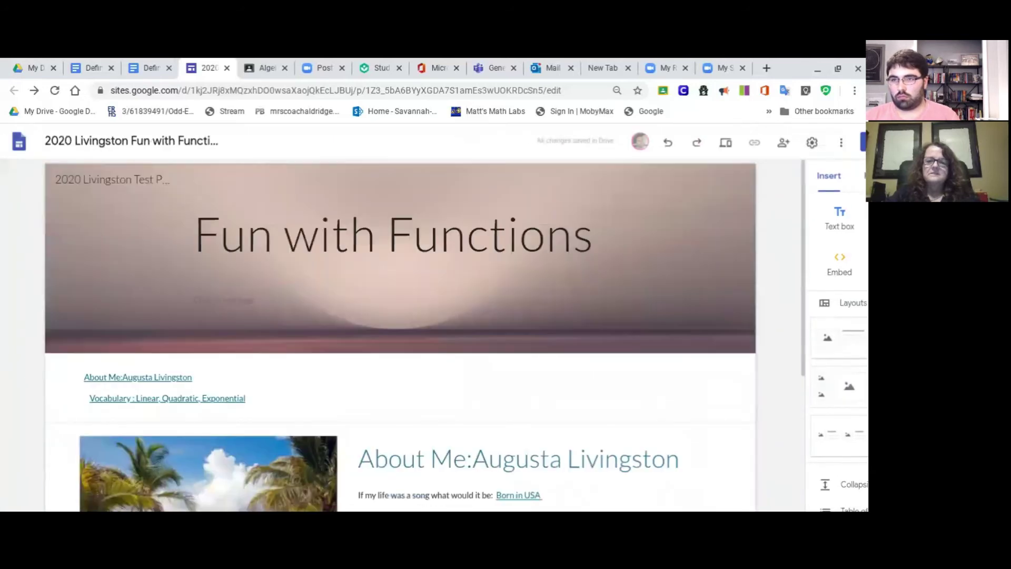
scroll(400, 337, right, 1)
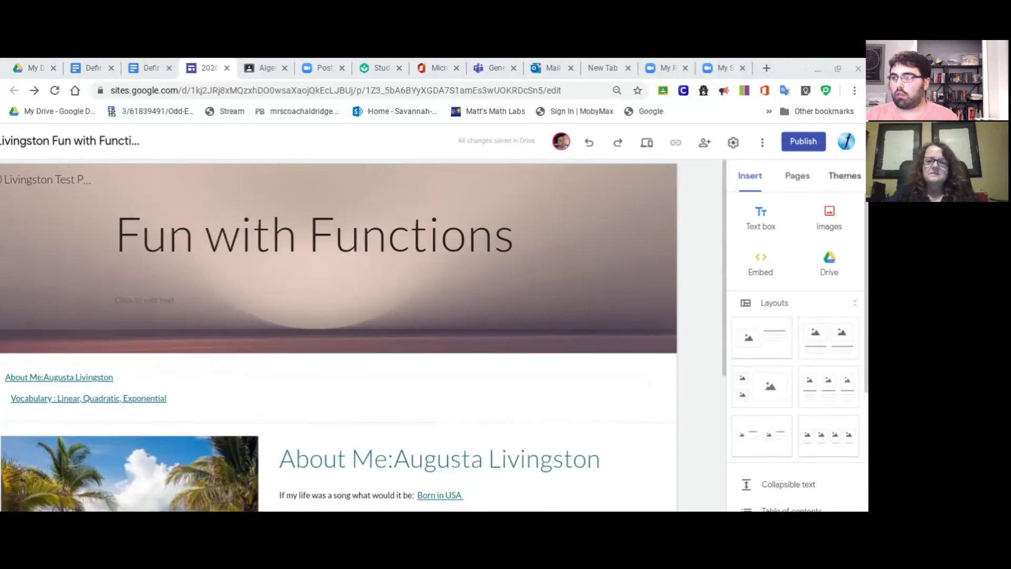
click(839, 178)
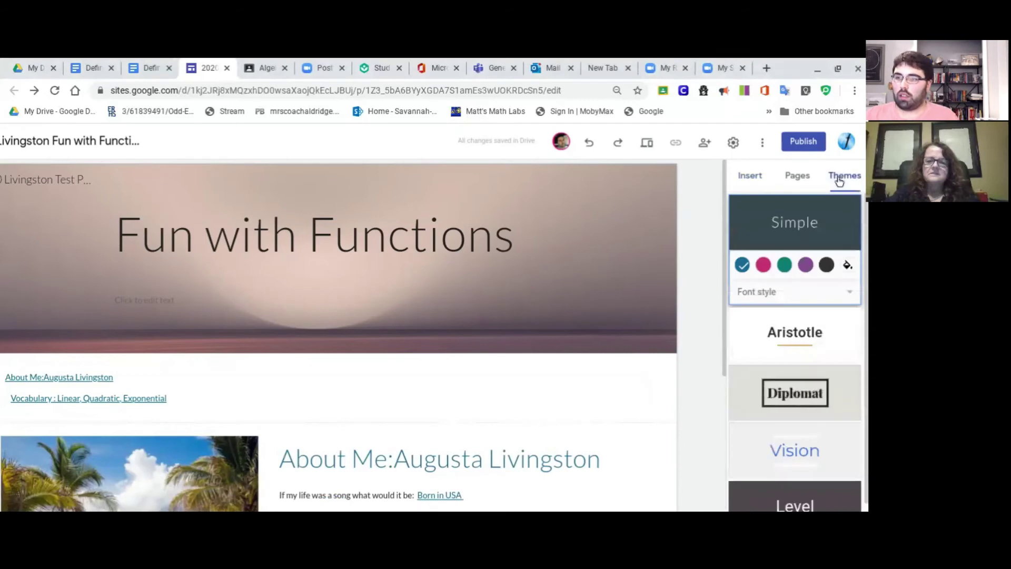
scroll(830, 241, down, 1)
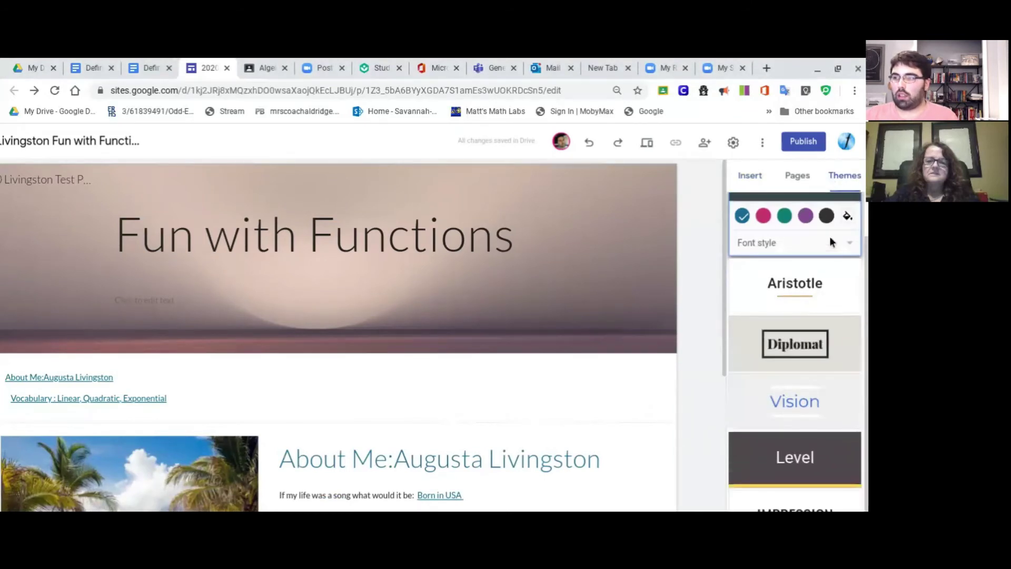
scroll(829, 241, down, 1)
click(829, 241)
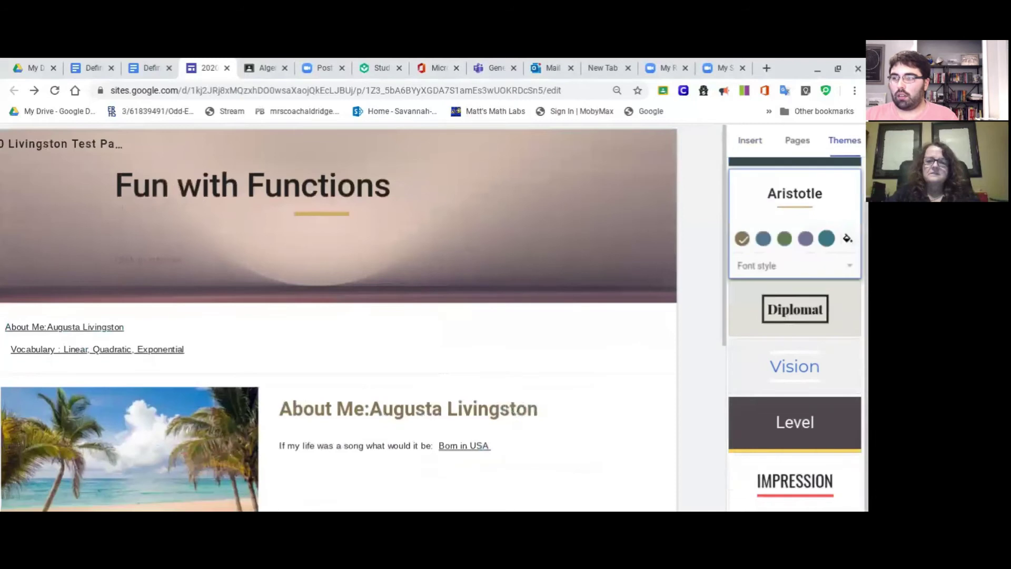
click(794, 309)
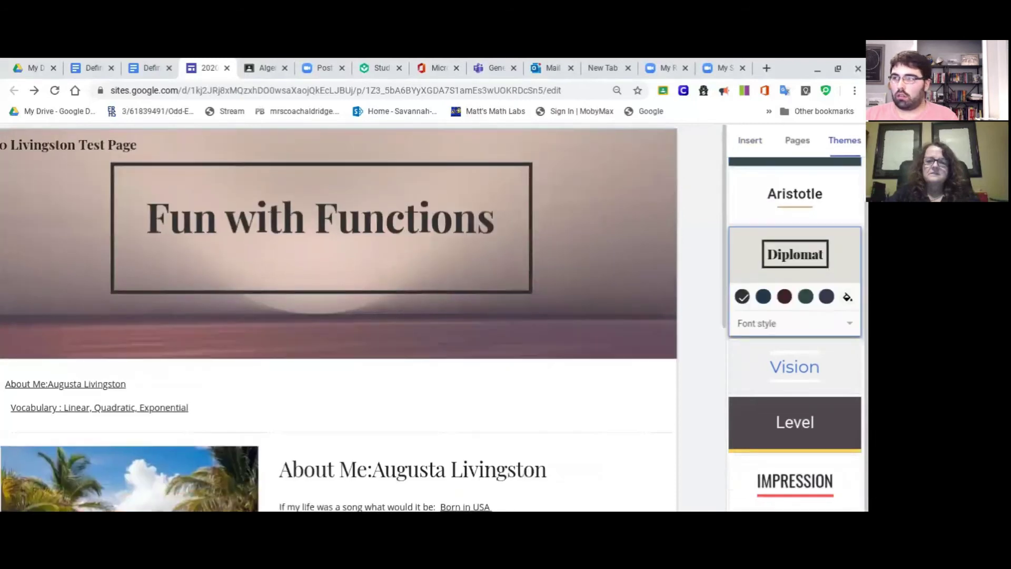
click(795, 367)
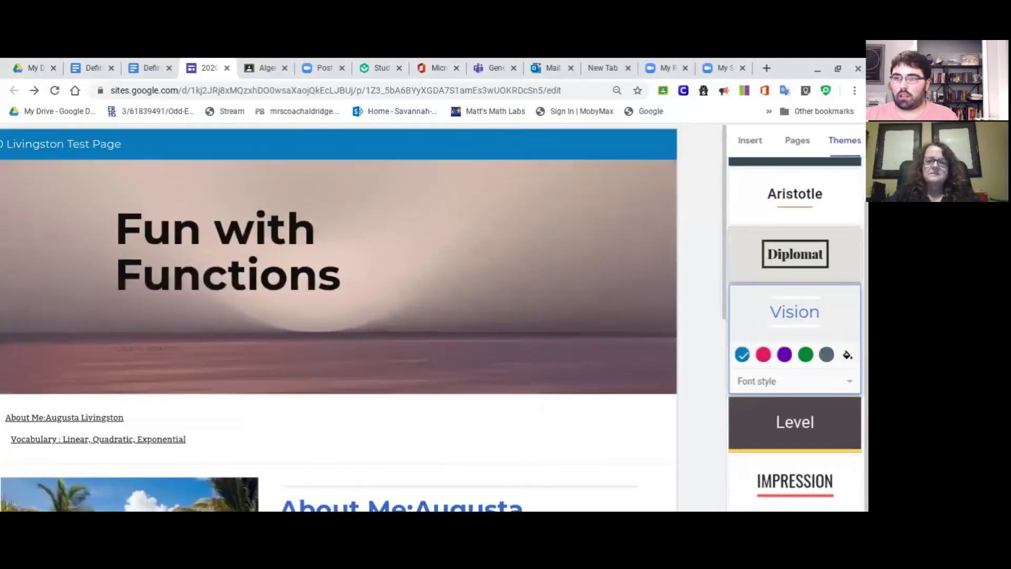
click(794, 481)
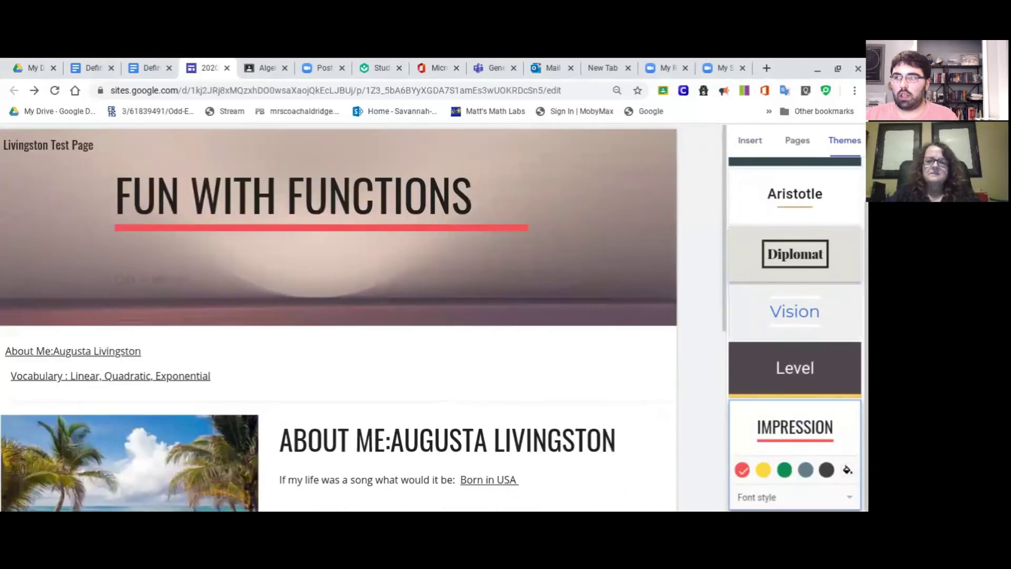
click(794, 162)
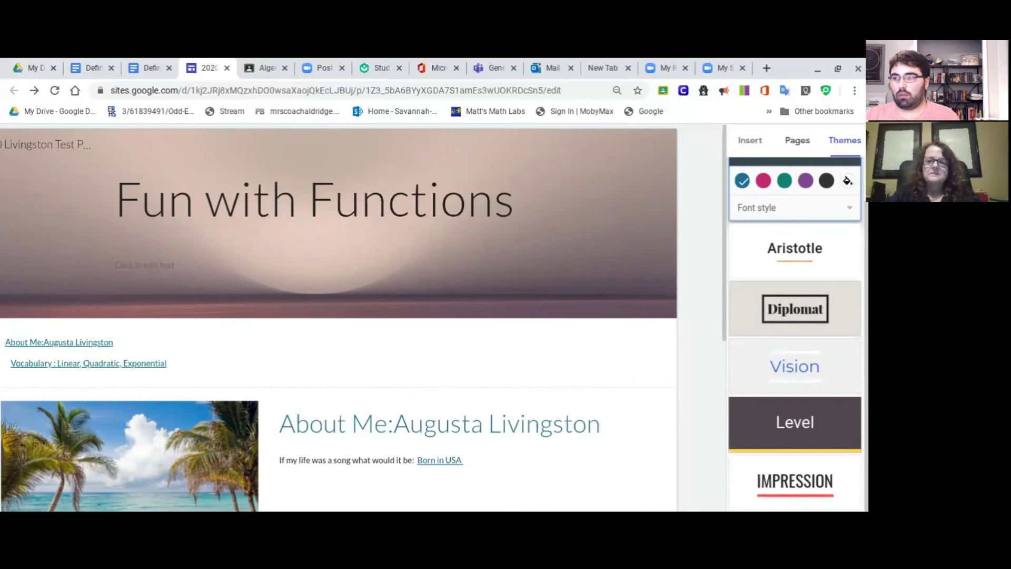
- Show the site's list of pages and check the page links in the Home page's header navigation
click(800, 146)
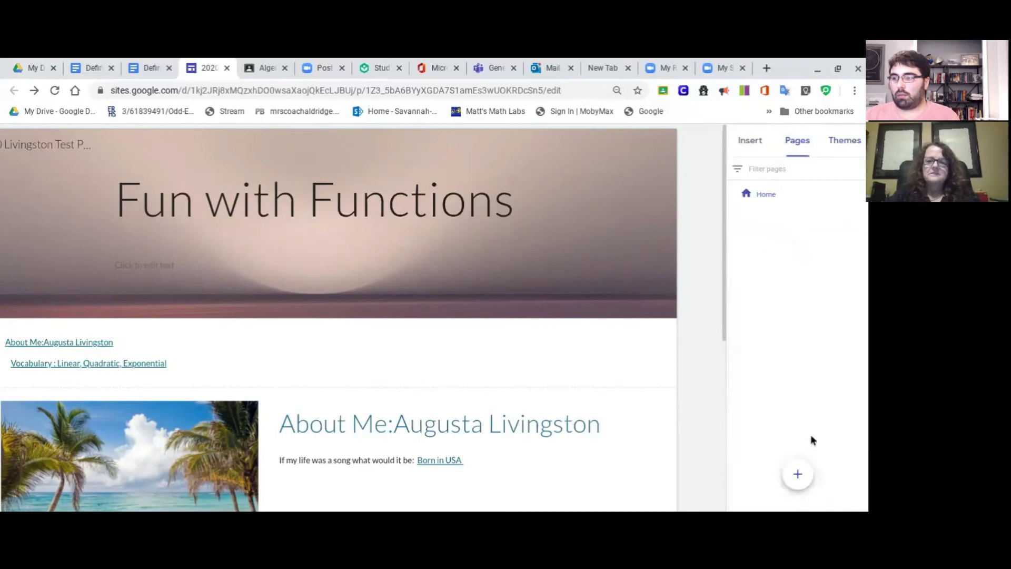
mouse_move(809, 486)
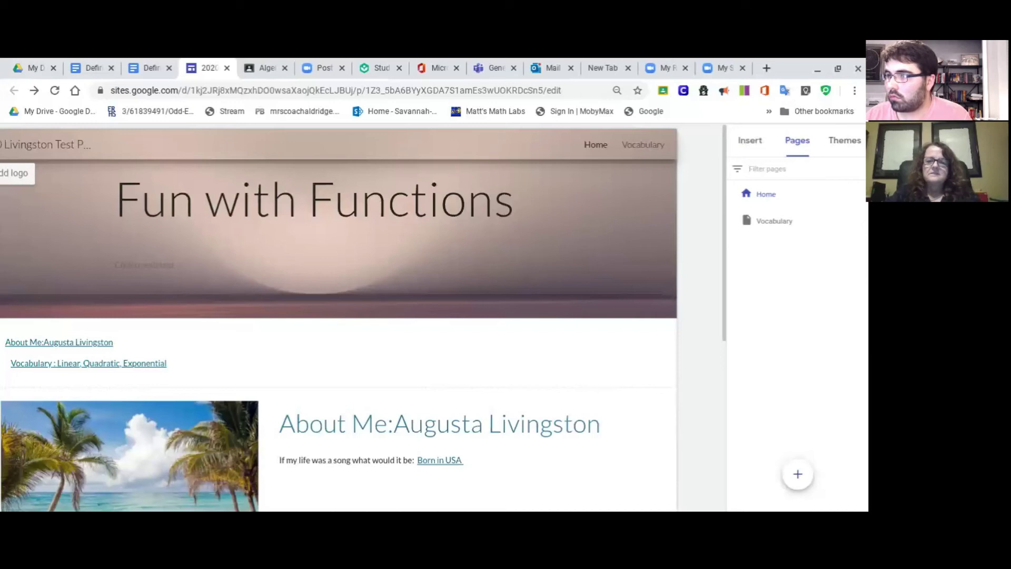
scroll(522, 392, down, 2)
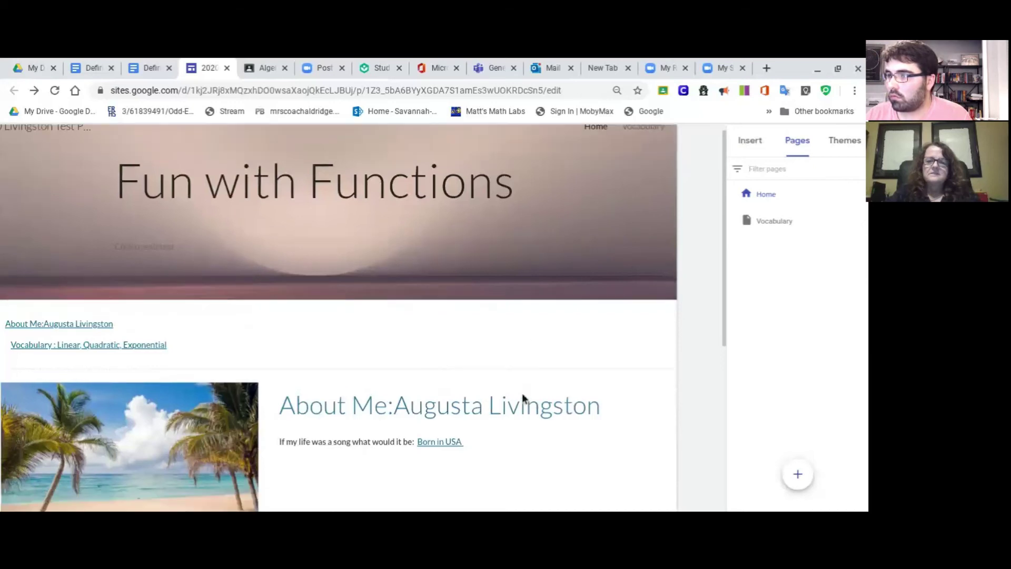
scroll(522, 398, down, 2)
scroll(522, 398, up, 4)
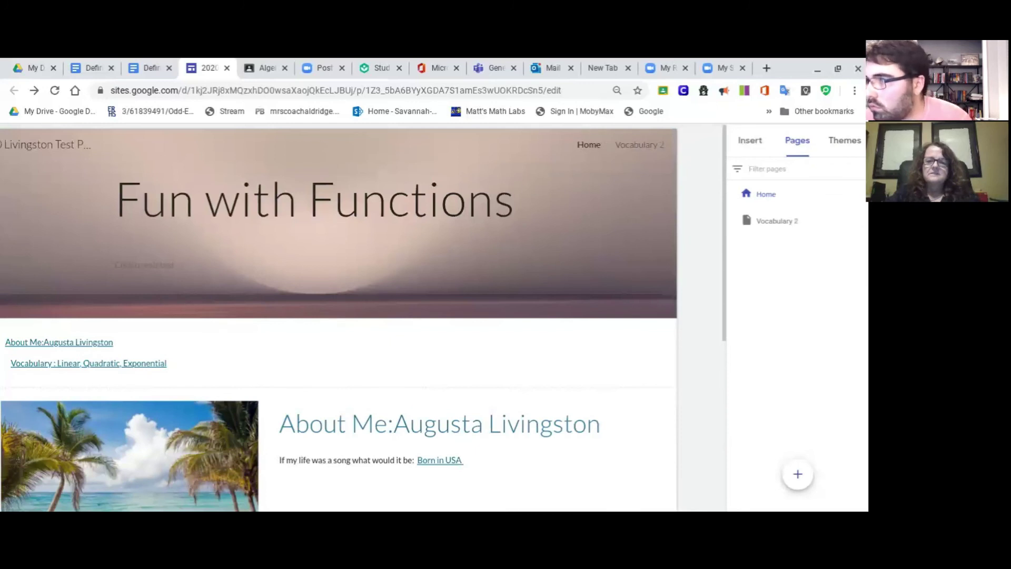
scroll(522, 398, up, 1)
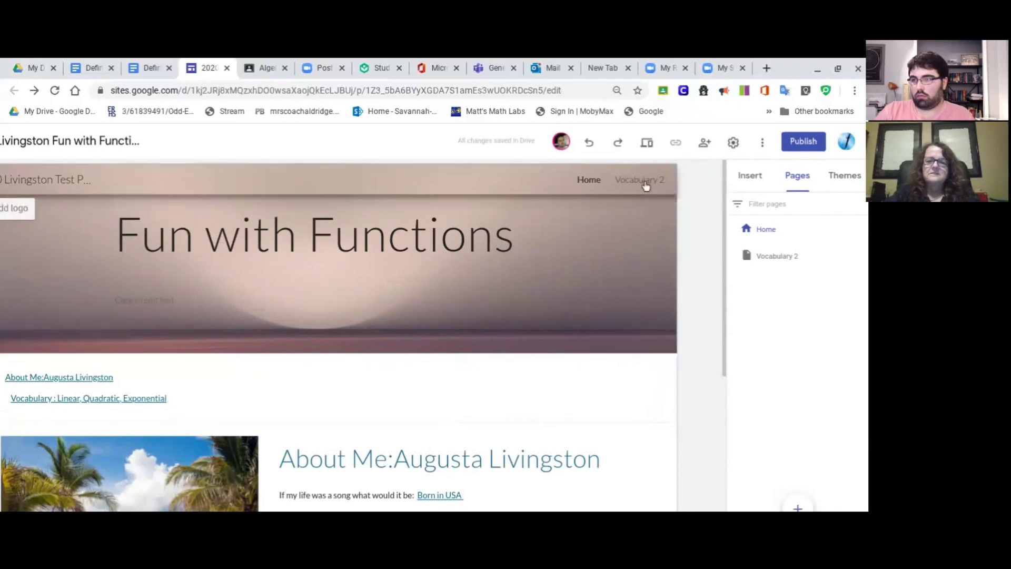
scroll(514, 364, down, 2)
scroll(515, 368, up, 2)
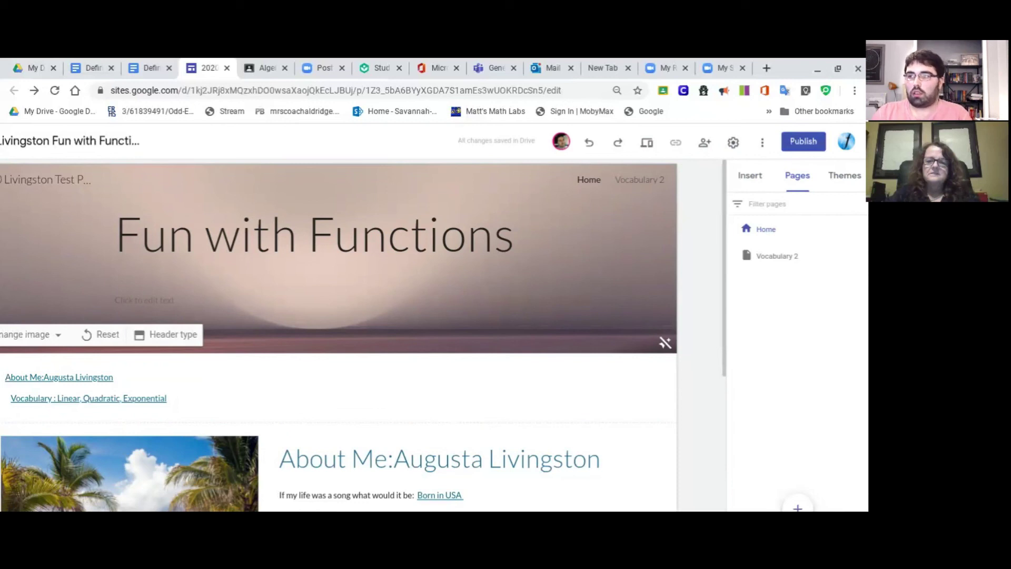
- Look over the Home page's sections and bring up the options for adding a new page or link
scroll(337, 236, down, 3)
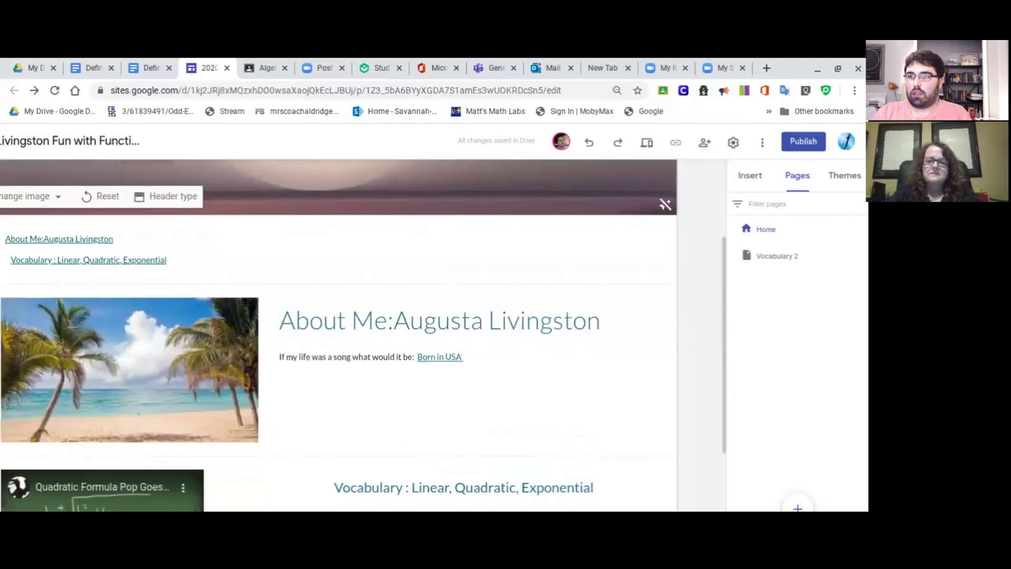
scroll(336, 335, down, 2)
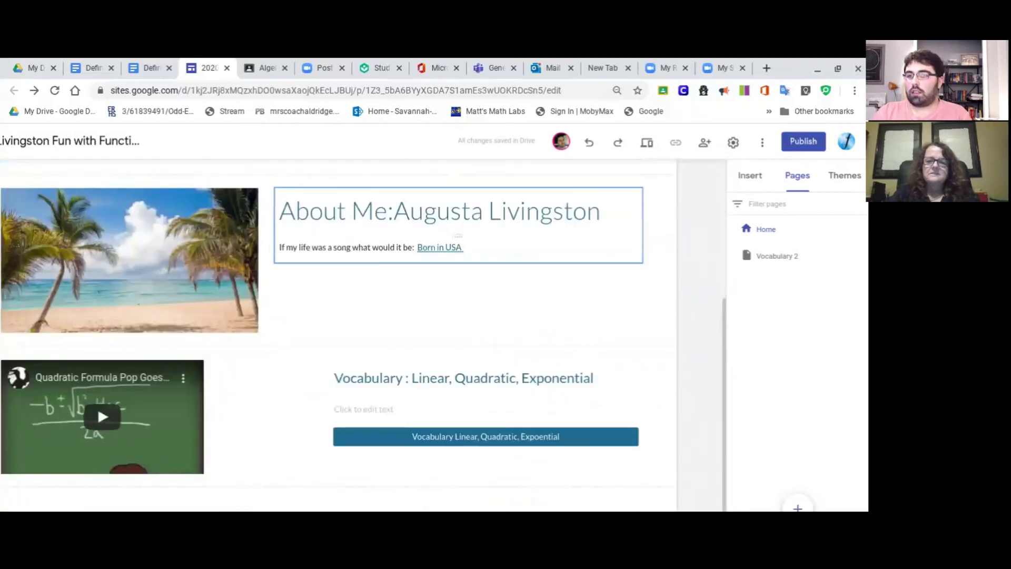
scroll(458, 226, left, 2)
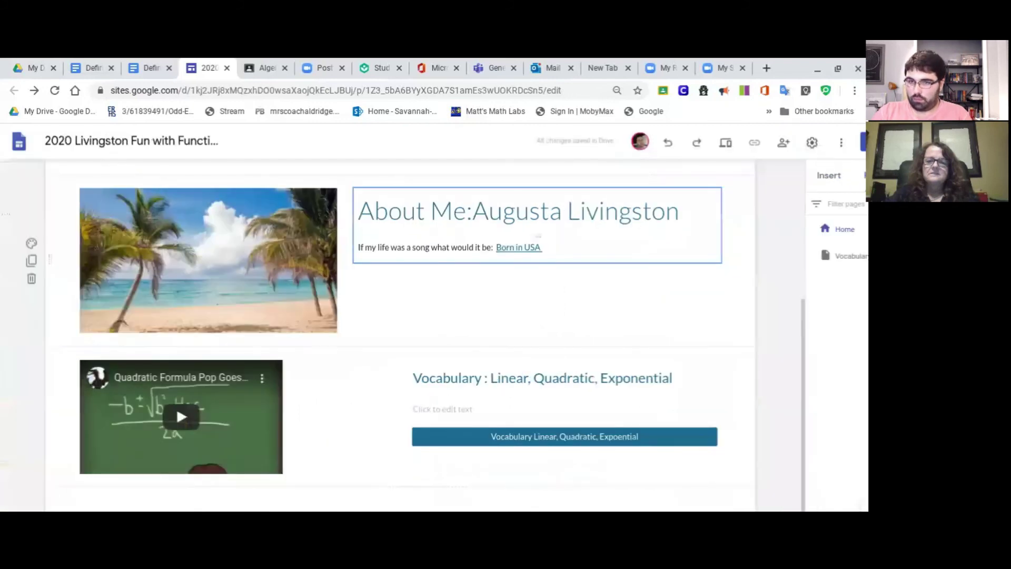
scroll(643, 200, up, 2)
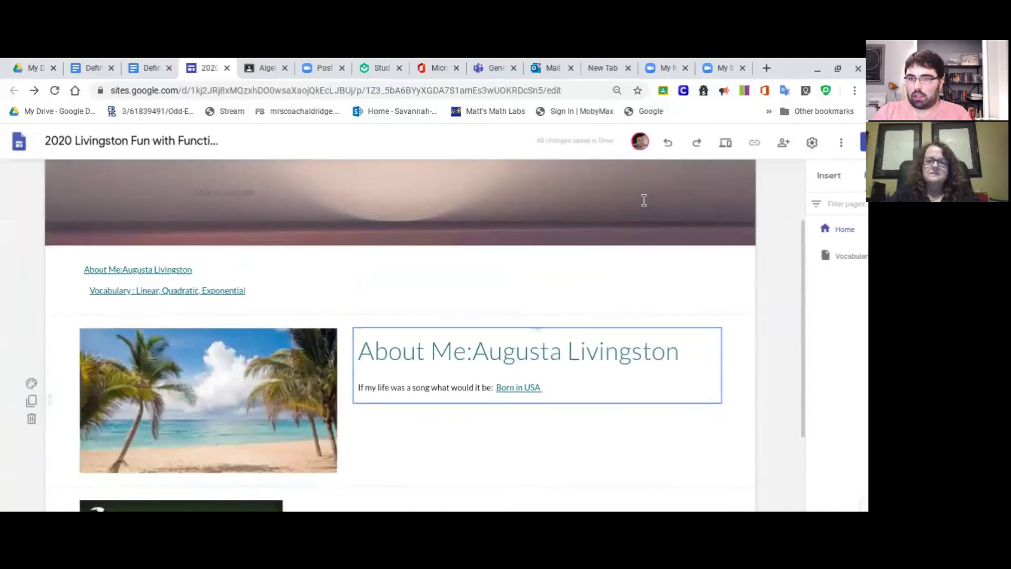
mouse_move(643, 200)
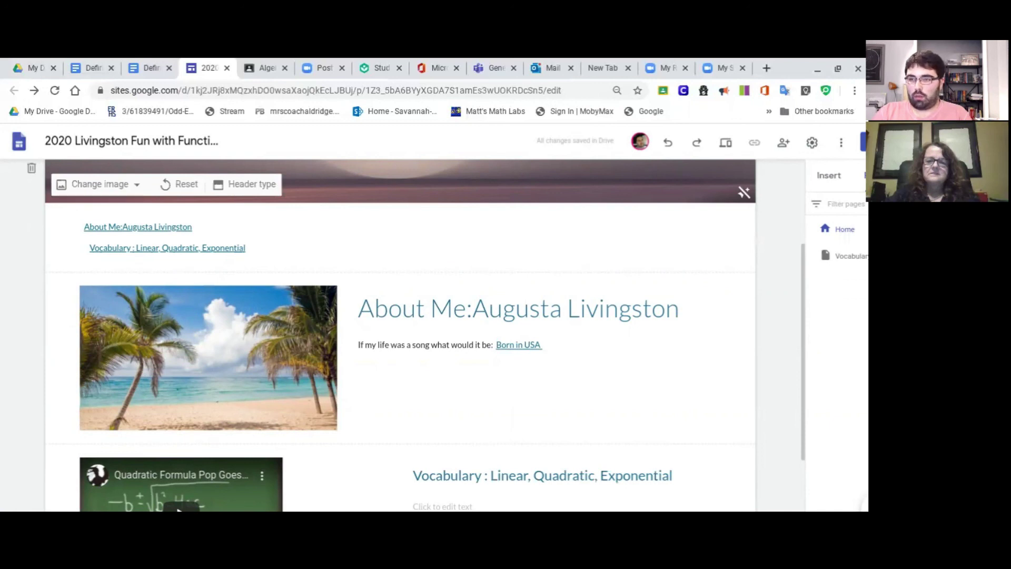
scroll(400, 337, right, 2)
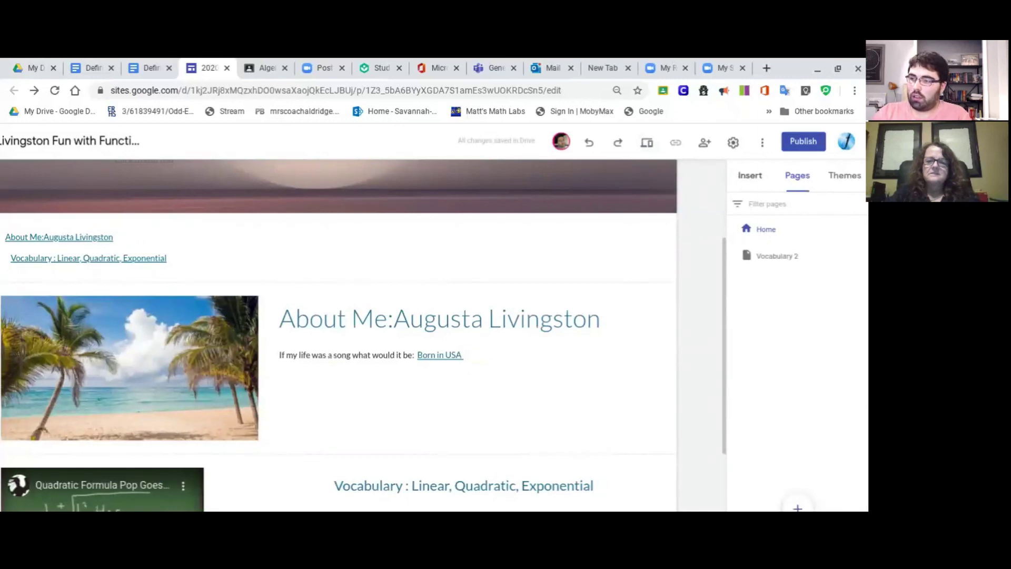
scroll(793, 210, down, 1)
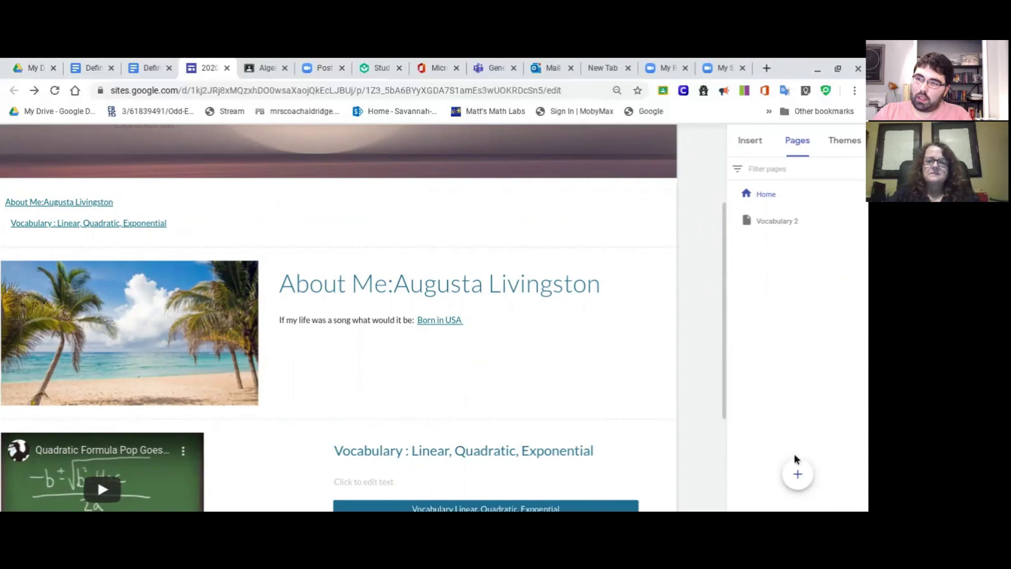
scroll(794, 453, up, 1)
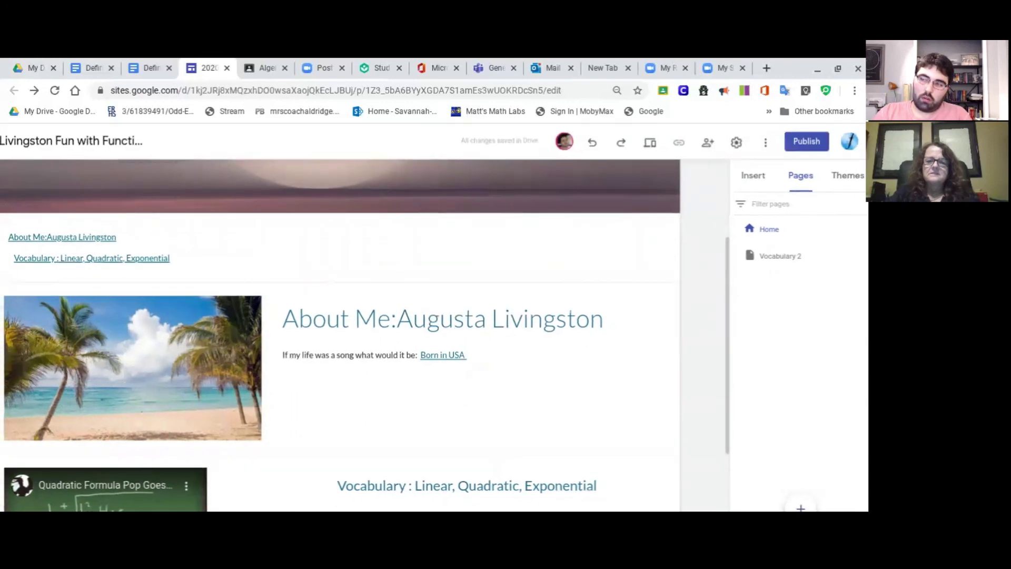
scroll(794, 453, down, 1)
mouse_move(801, 476)
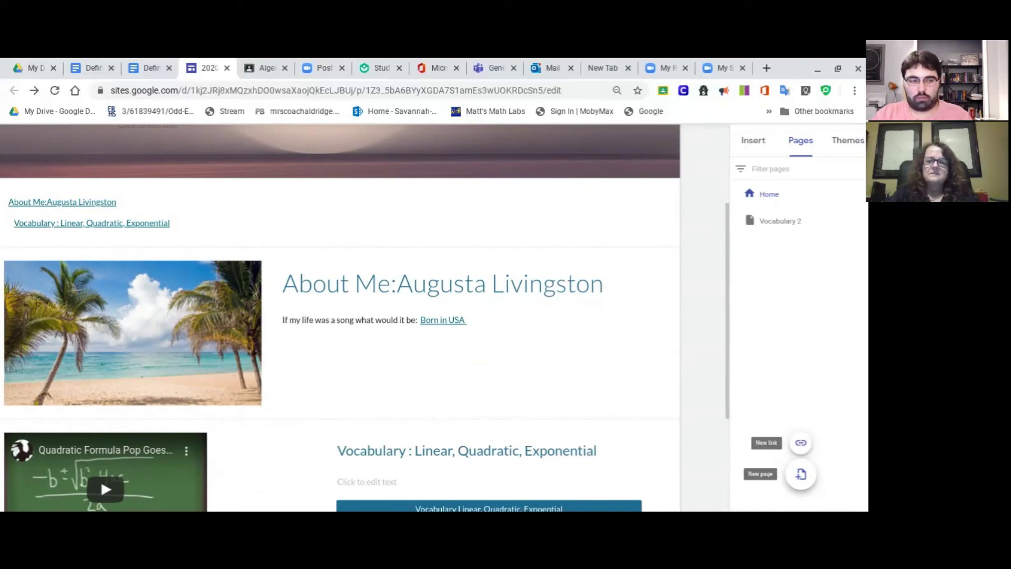
scroll(435, 317, left, 1)
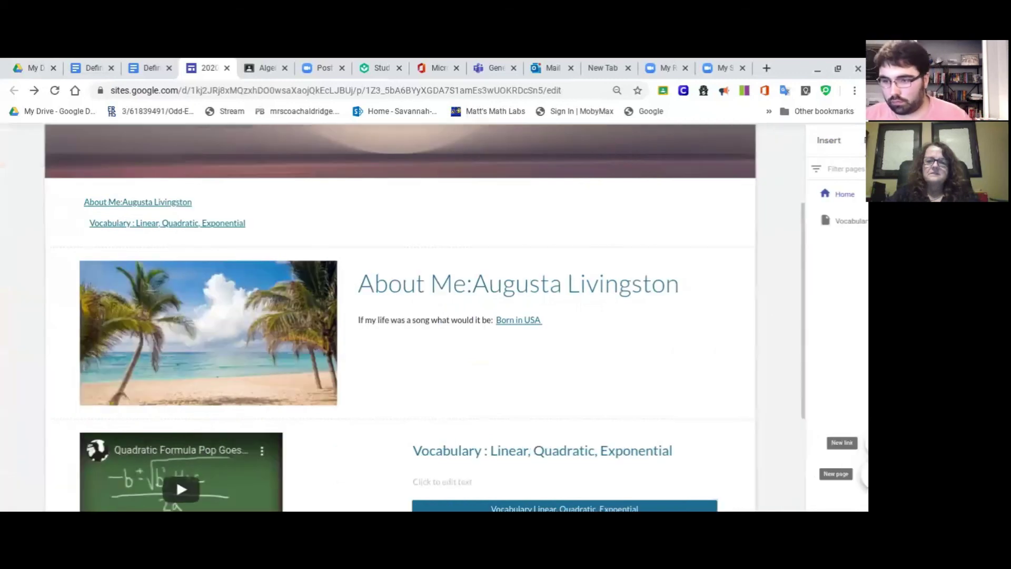
scroll(434, 317, right, 1)
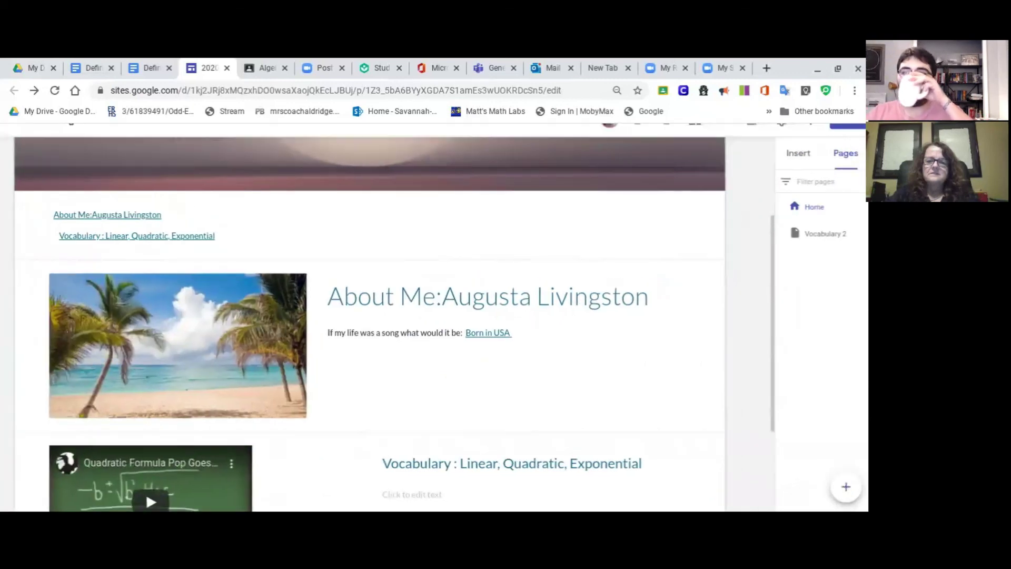